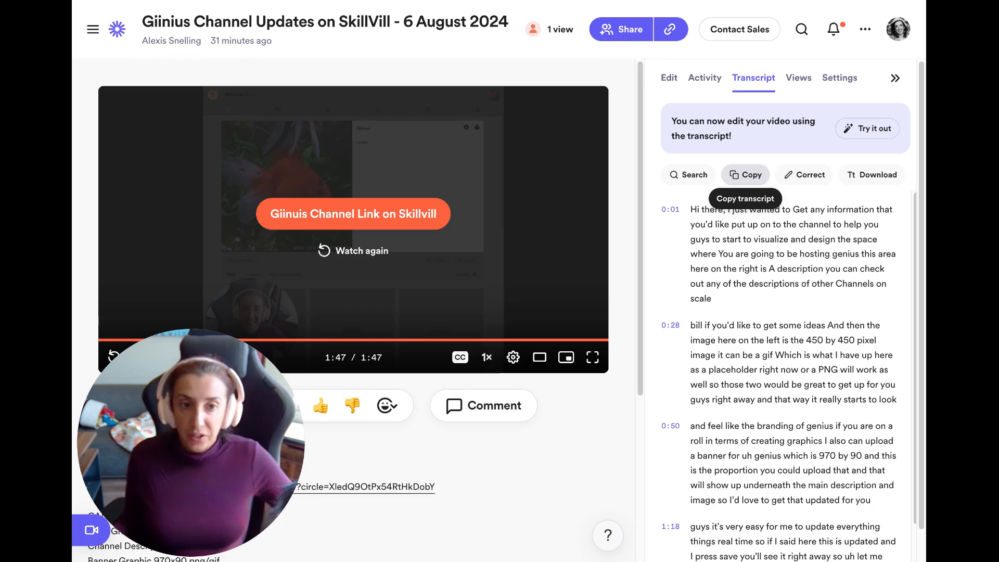
Copy the channel-updates video's full transcript from Loom's Transcript tab.
left_click(745, 175)
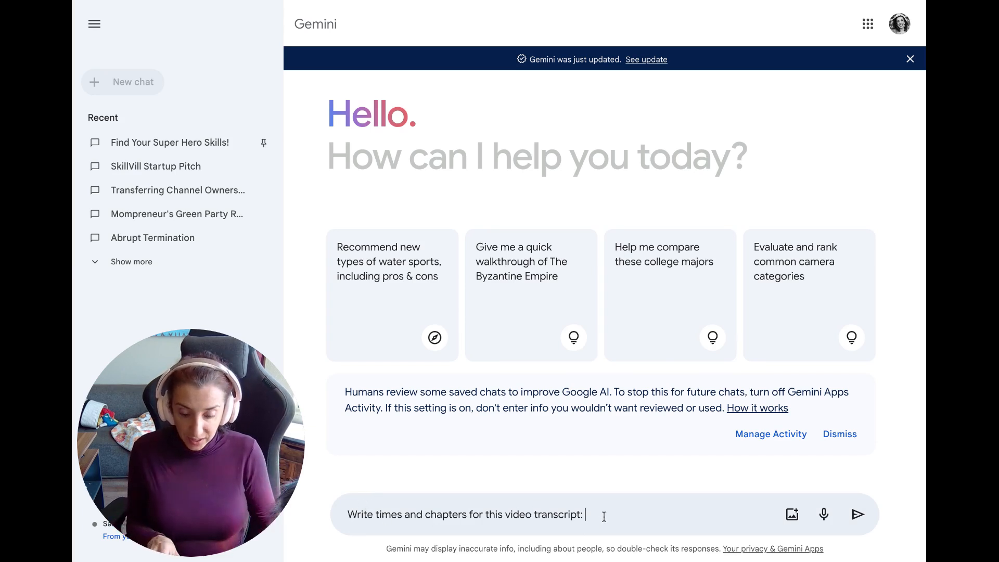
Paste the transcript after the times-and-chapters prompt, removing a stray video link, and send it.
key("ctrl+v")
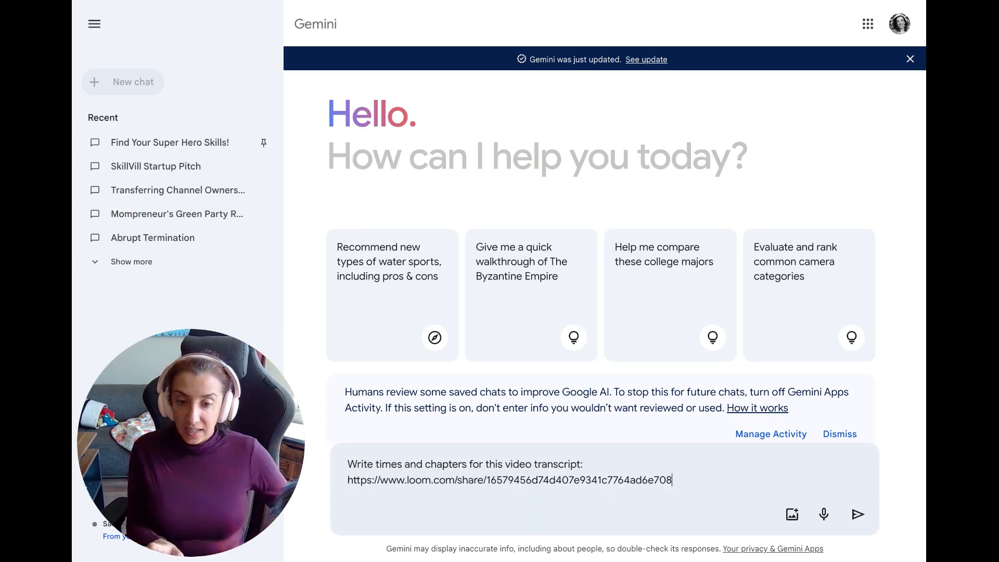
left_click_drag(683, 484, 343, 479)
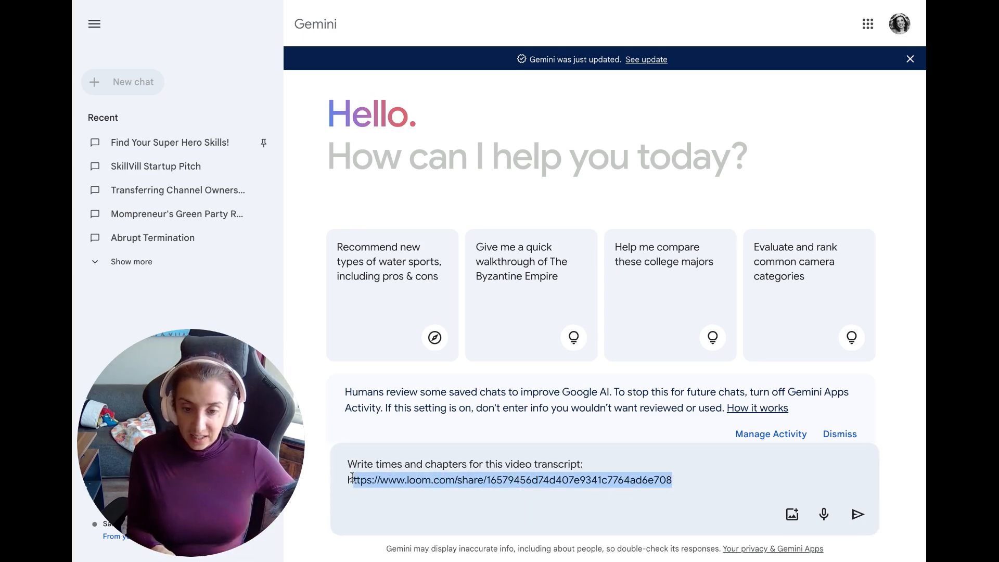
key("BackSpace")
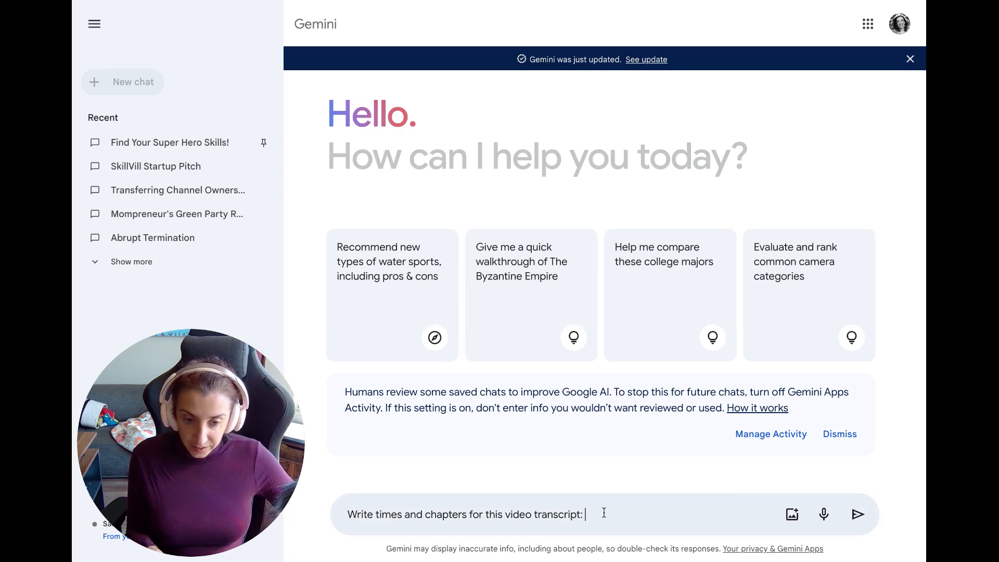
key("ctrl+v")
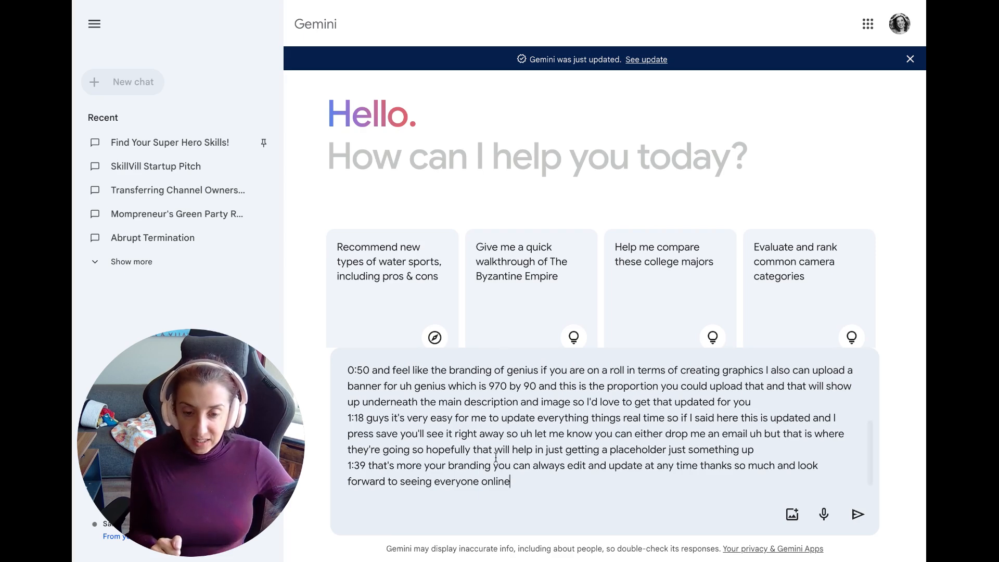
scroll(497, 456, "up", 3)
scroll(514, 458, "down", 3)
scroll(514, 458, "up", 5)
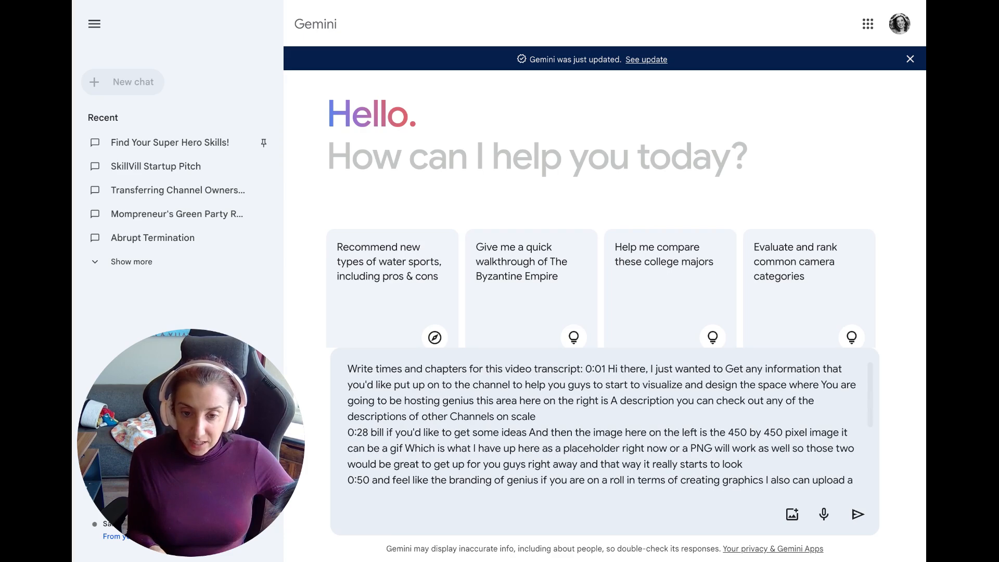
scroll(514, 458, "down", 1)
left_click(857, 514)
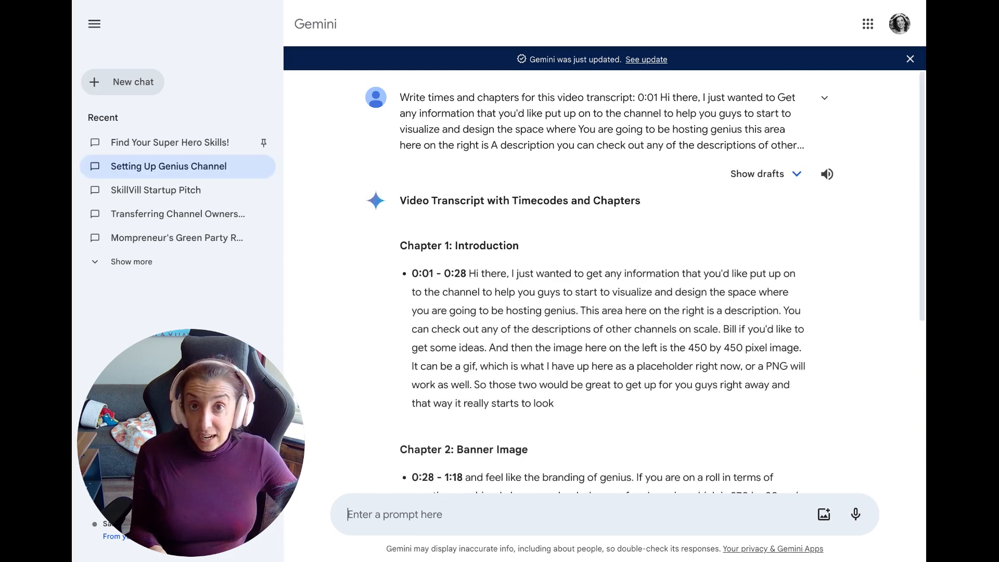
Ask Gemini to 'rewrite with chapter summaries and times', fixing the typos before sending.
scroll(604, 281, "down", 1)
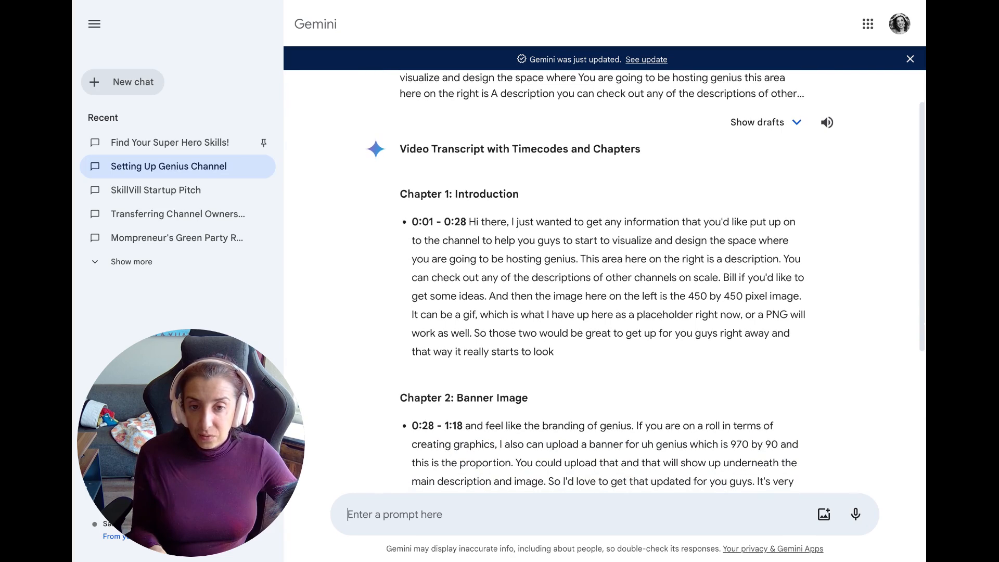
scroll(604, 281, "down", 1)
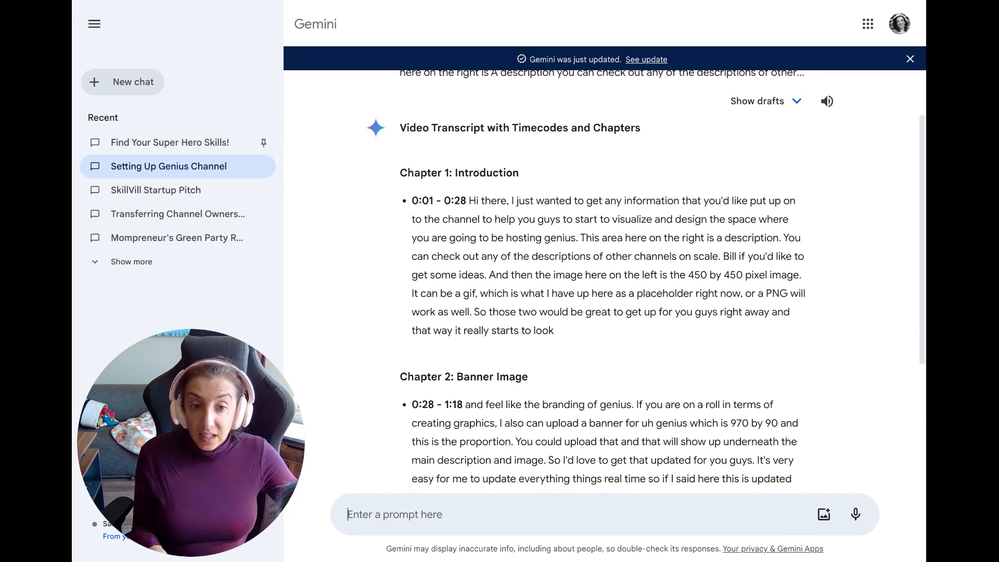
scroll(604, 281, "down", 1)
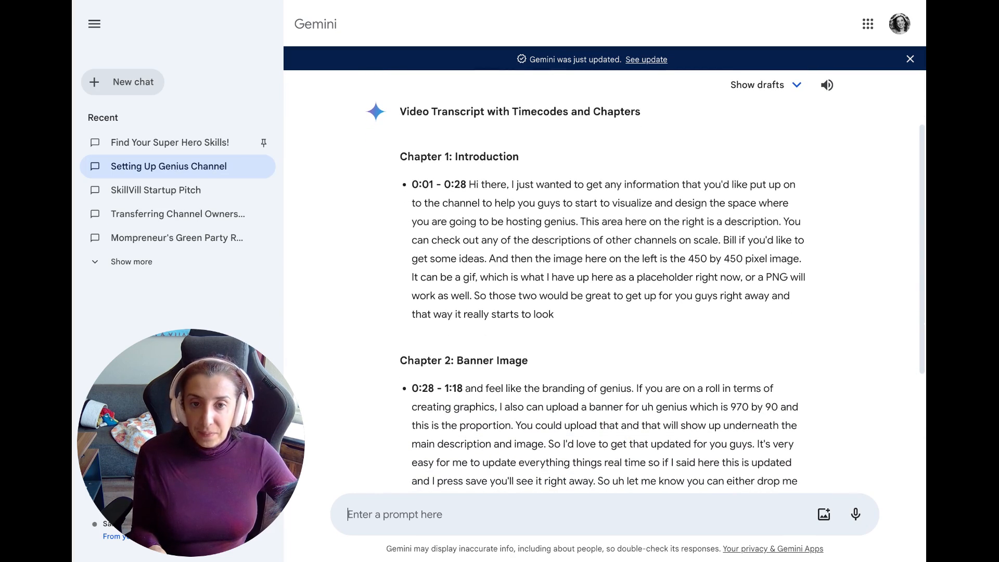
left_click(424, 511)
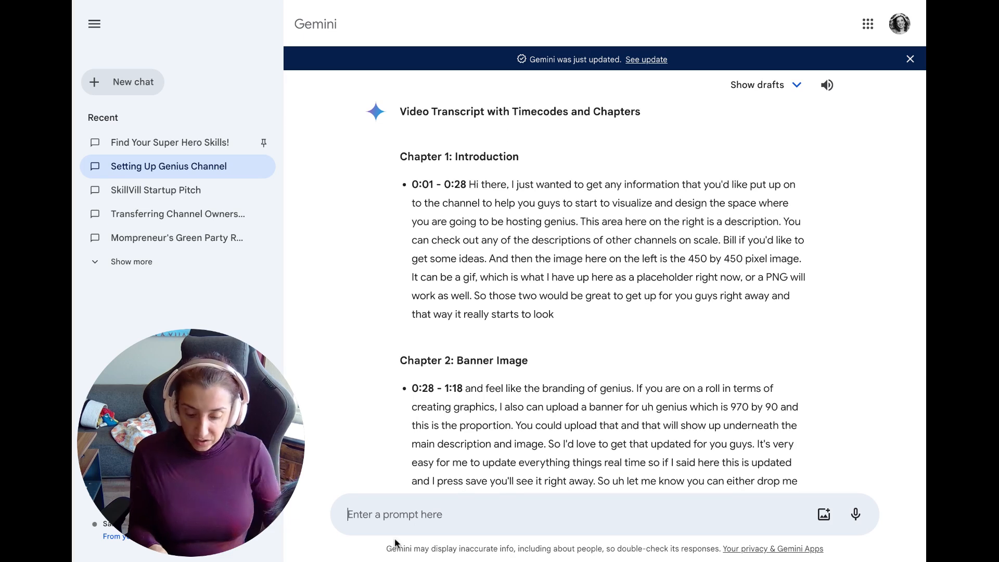
type("rewrite w")
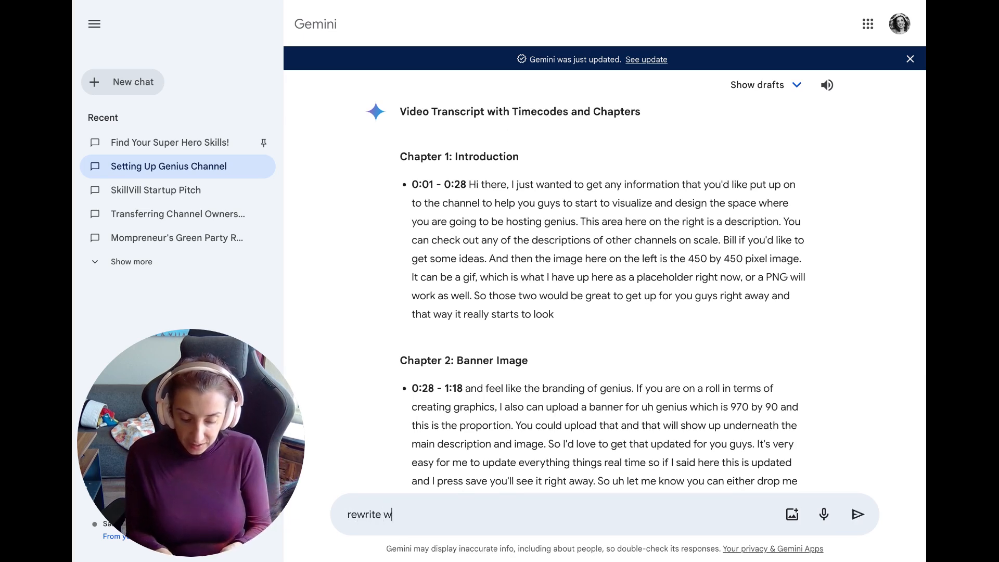
type("ith sumar")
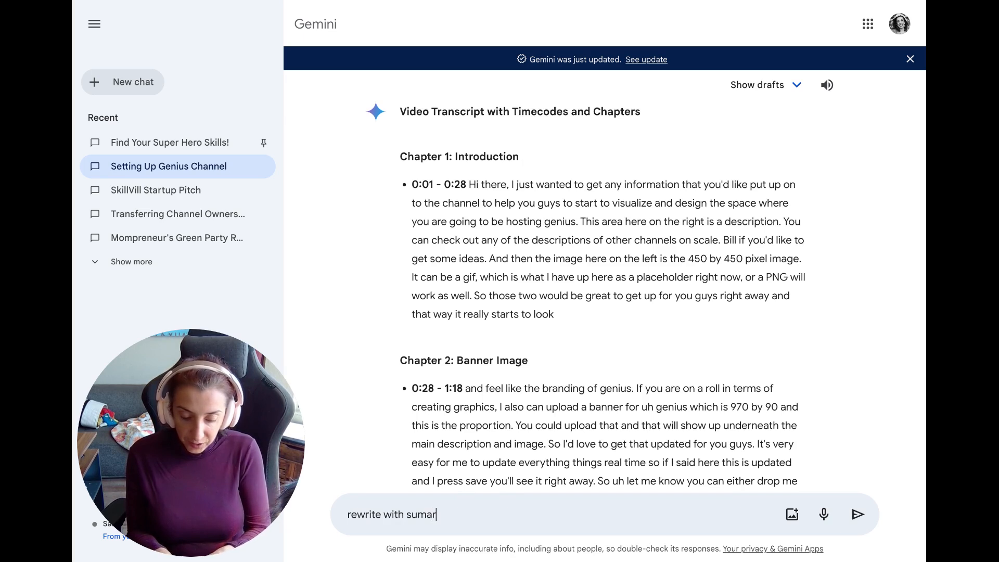
type("y and")
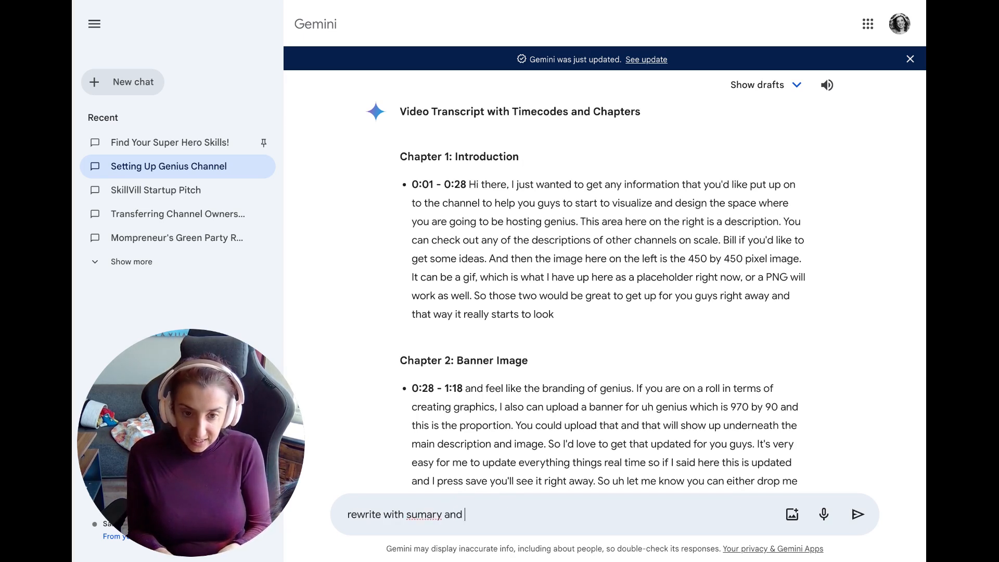
key("BackSpace")
key("BackSpace")
key("BackSpace")
key("BackSpace")
key("BackSpace")
key("BackSpace")
key("BackSpace")
key("BackSpace")
key("BackSpace")
key("BackSpace")
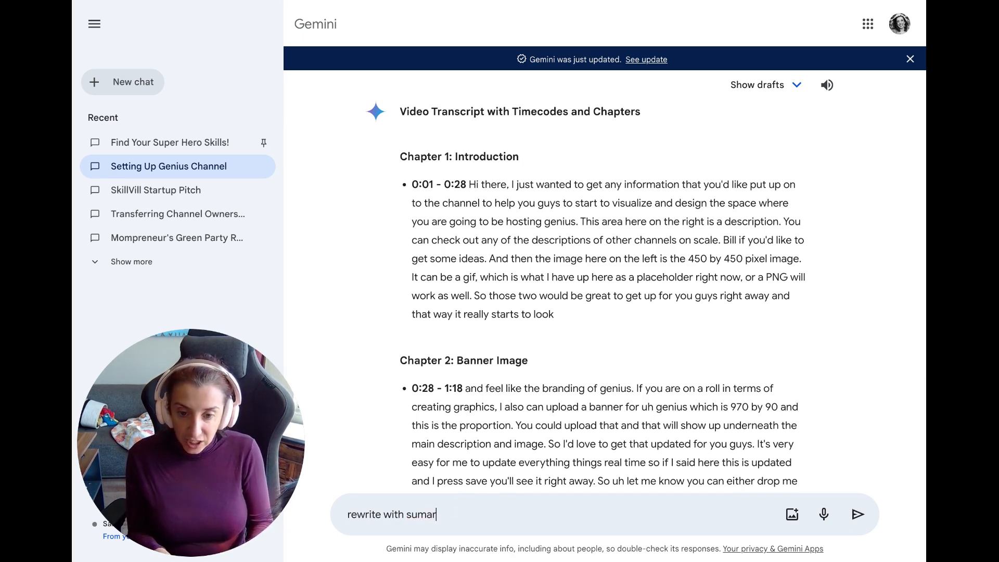
type("chatp")
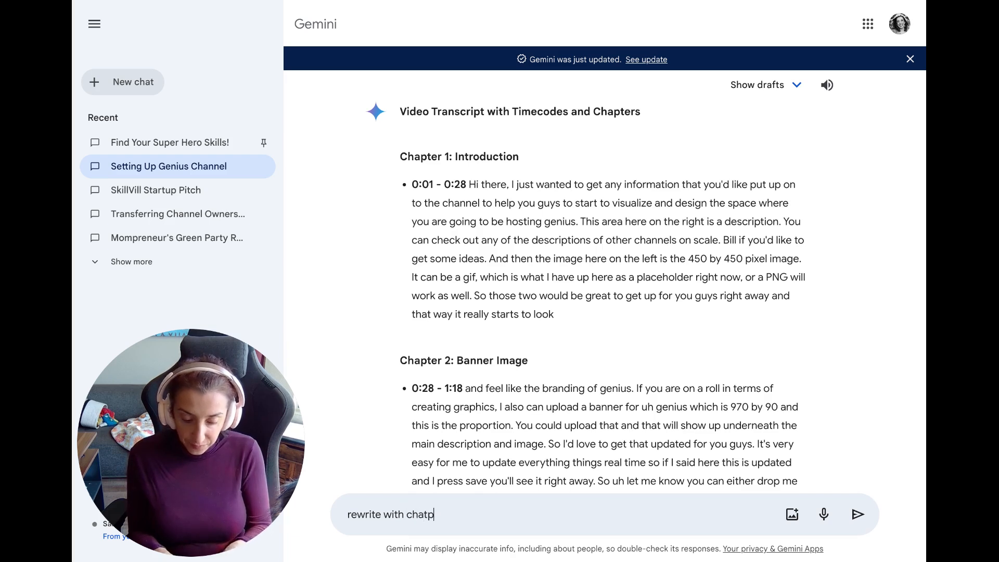
key("BackSpace")
key("BackSpace")
type("pter sumaries")
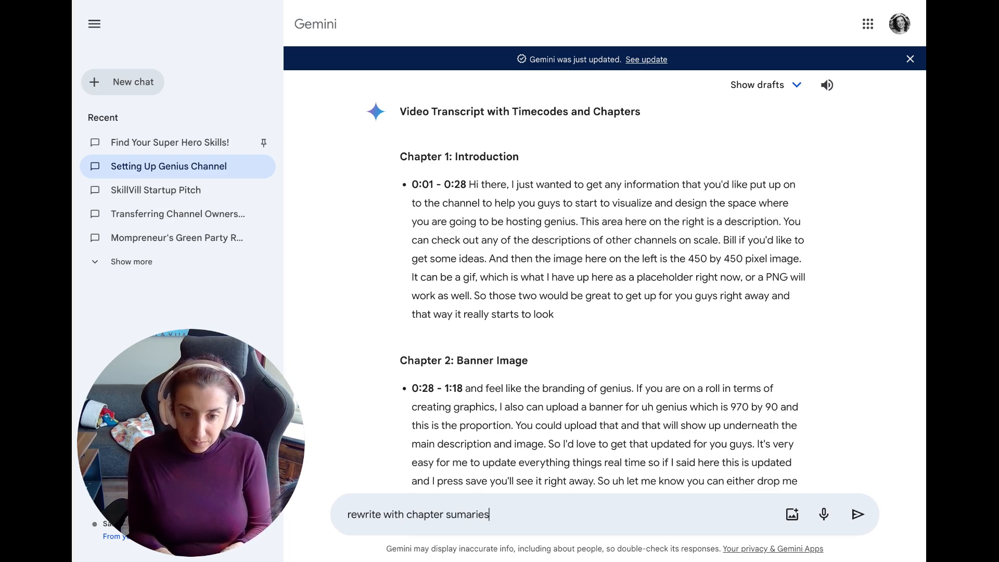
type(" and times")
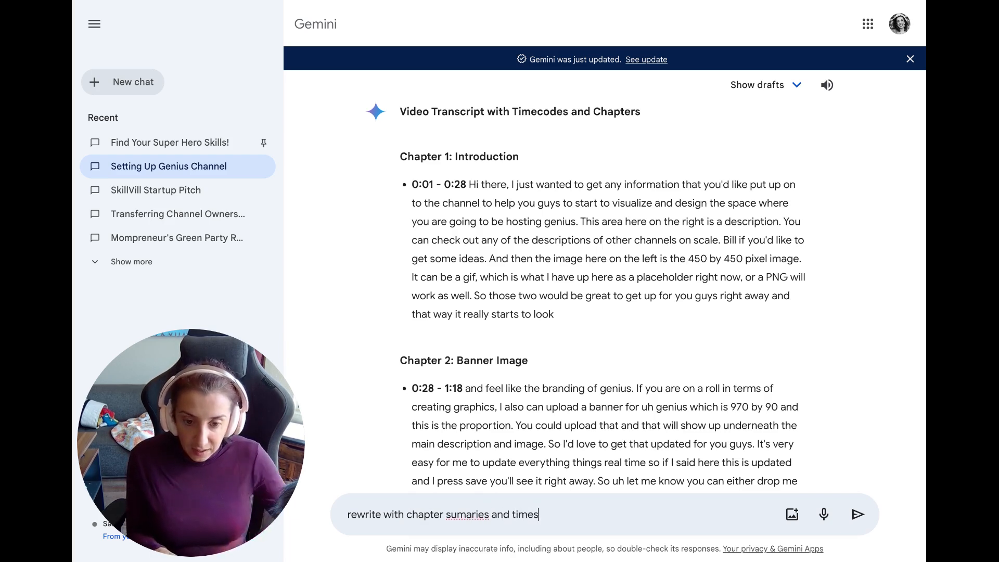
left_click(457, 513)
type("m")
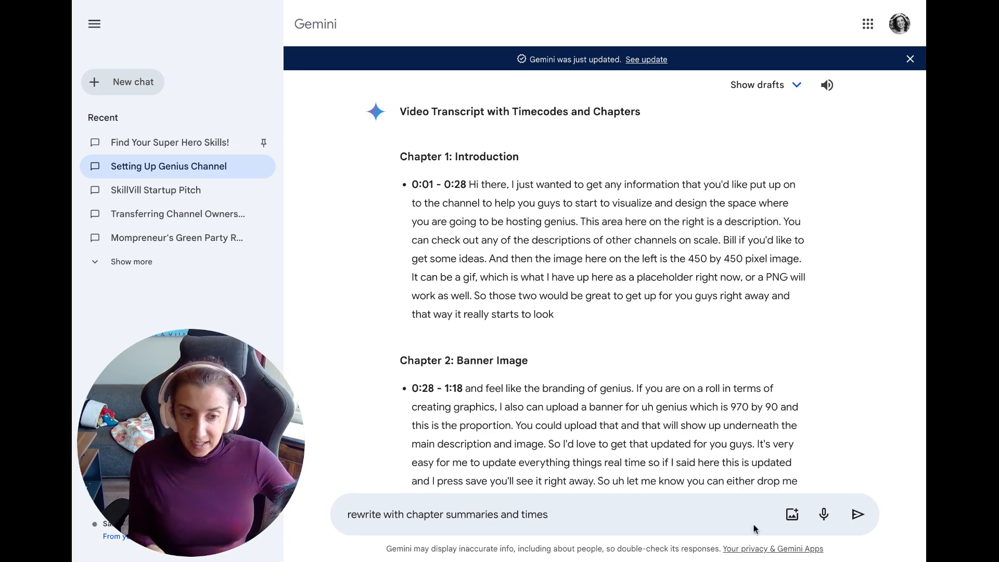
left_click(858, 515)
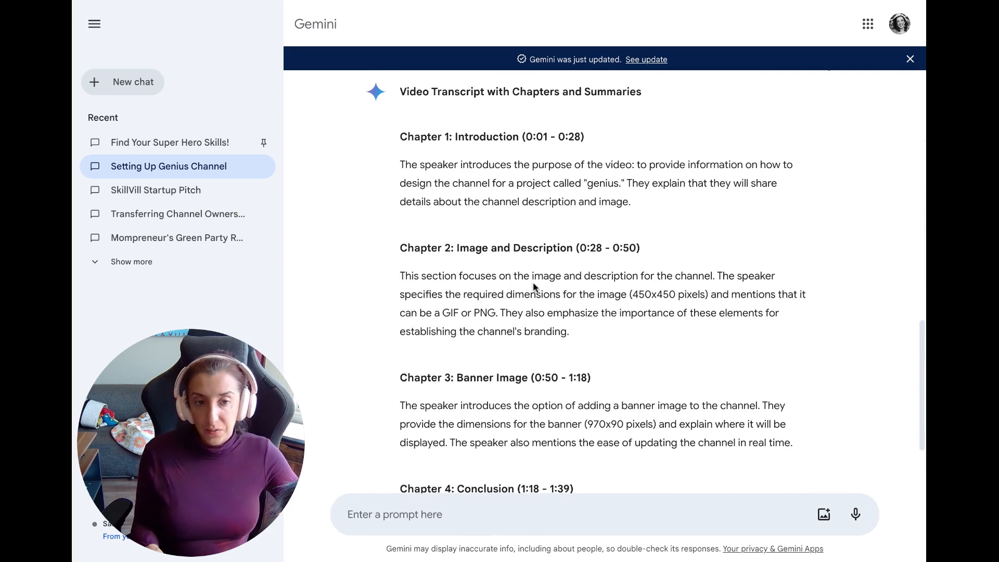
Scroll through the four timed chapter summaries, Introduction to Conclusion.
scroll(534, 286, "down", 2)
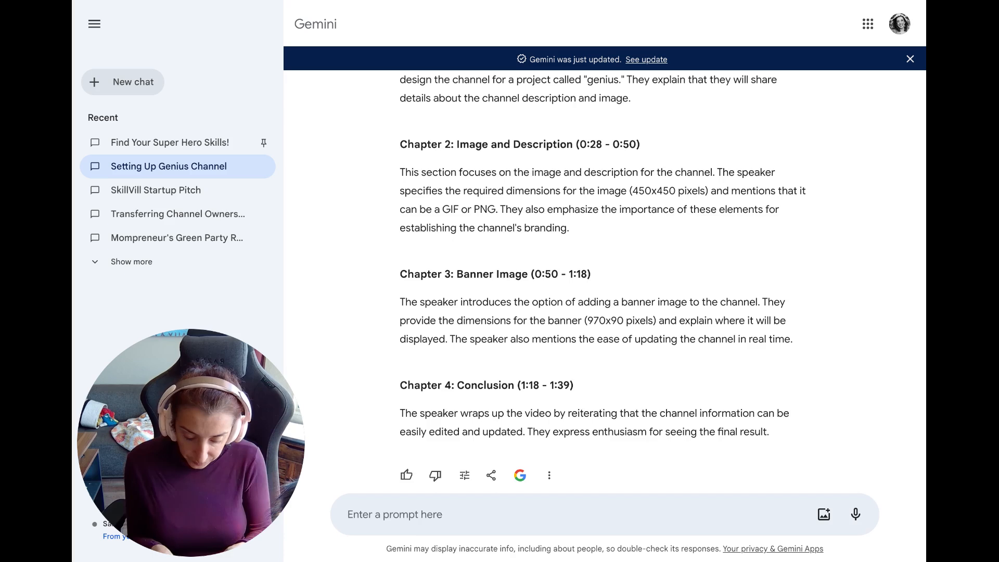
Request 'write using cliff notes of each chapter and include time' and read Gemini's answer.
type("write using ")
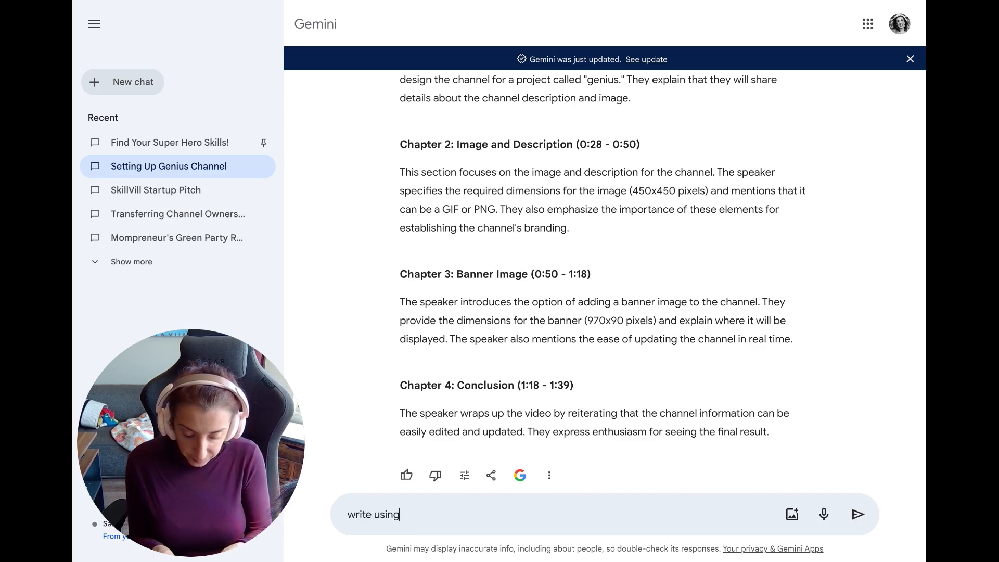
type("cliff no")
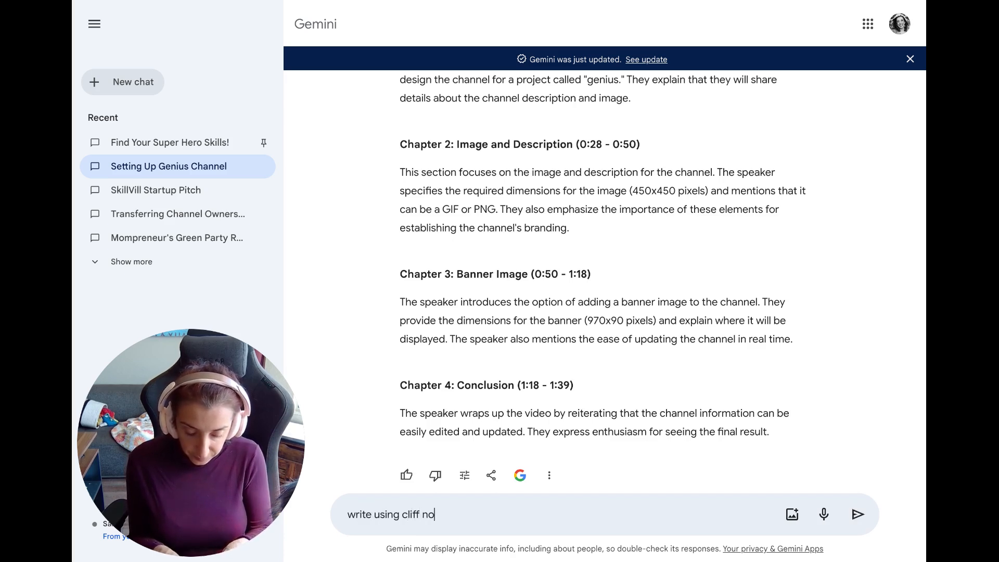
type("tes of each chapter and")
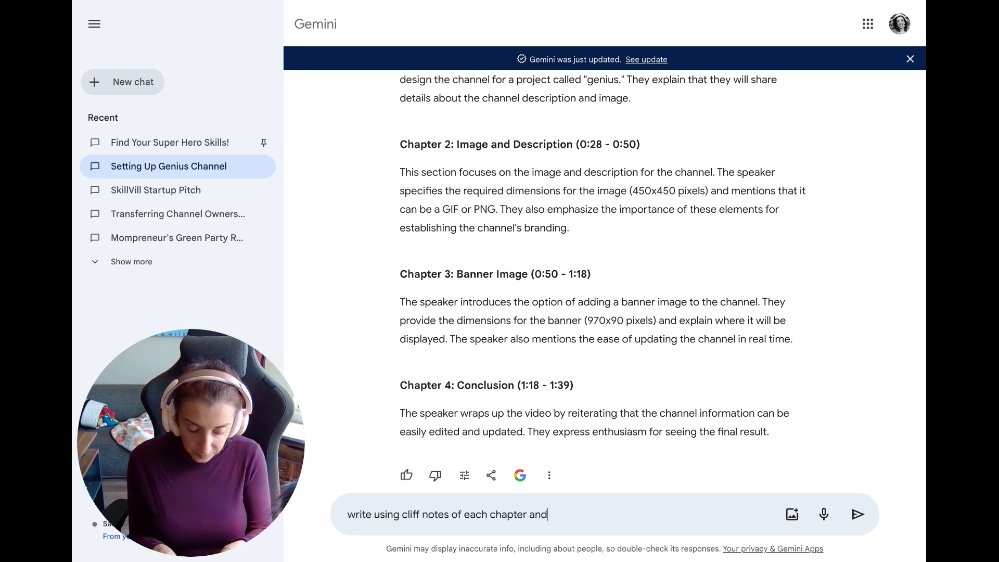
type(" include")
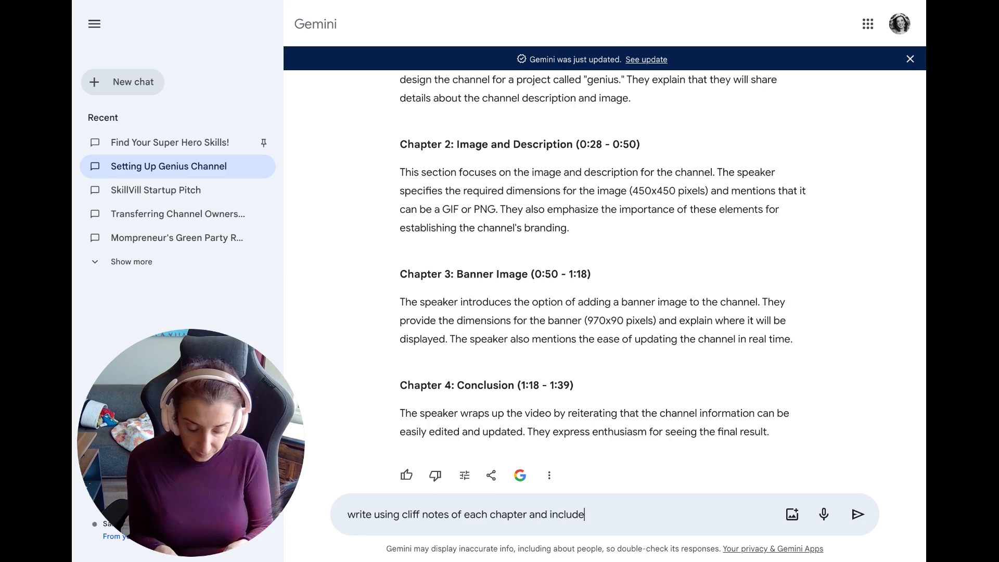
type(" times")
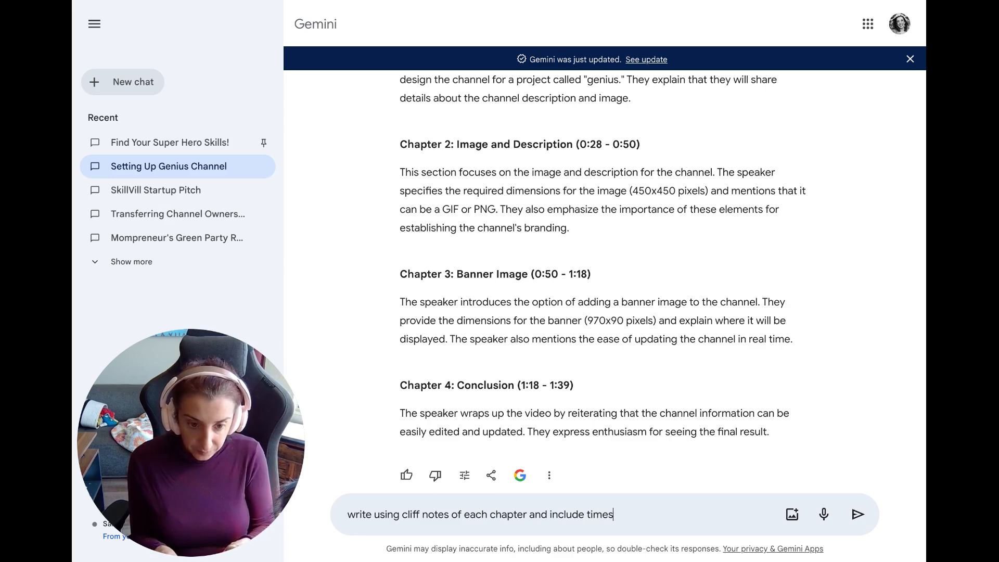
key("Return")
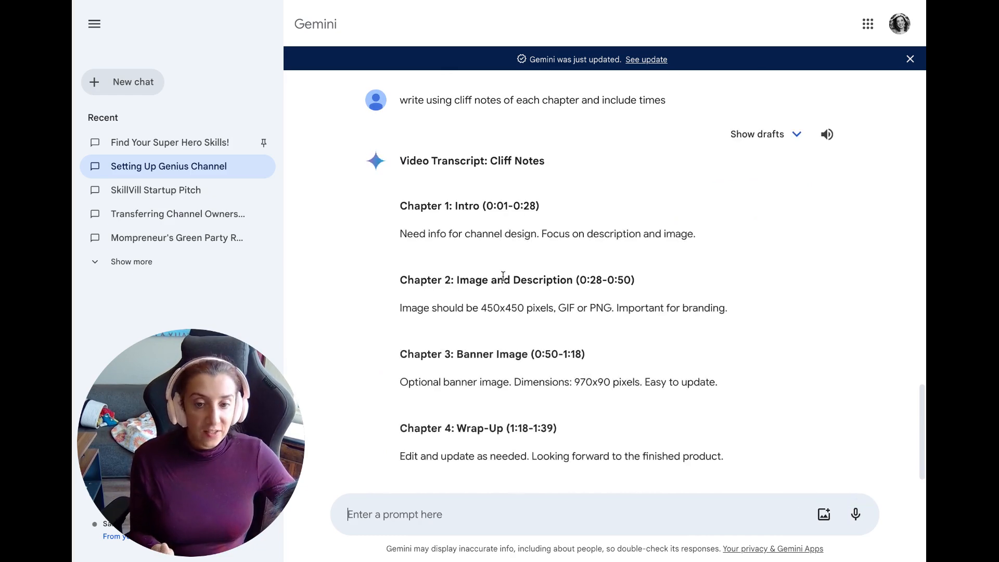
scroll(503, 276, "down", 1)
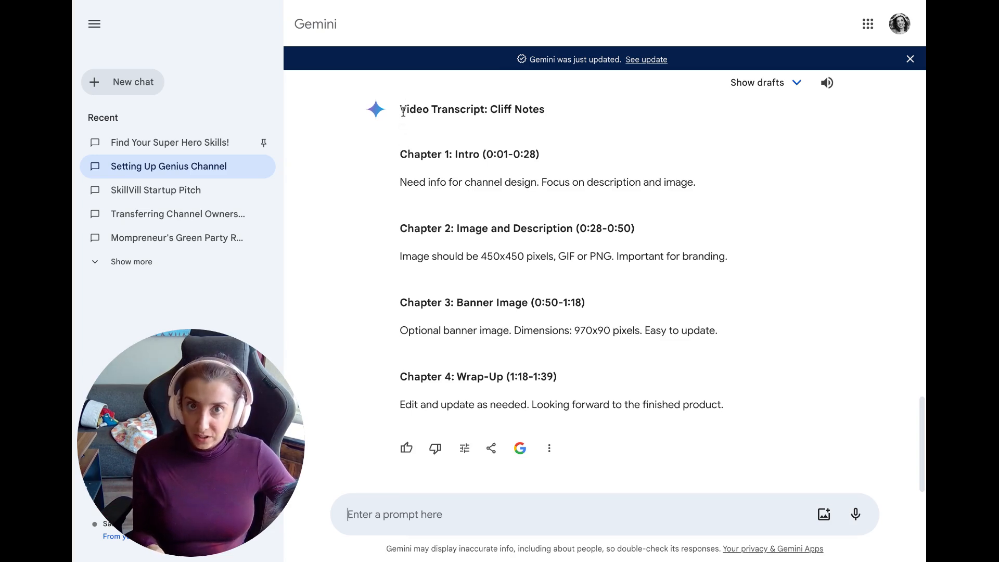
Select the entire 'Video Transcript: Cliff Notes' answer for copying, then select text on the Loom page.
left_click_drag(403, 112, 728, 409)
key("ctrl+c")
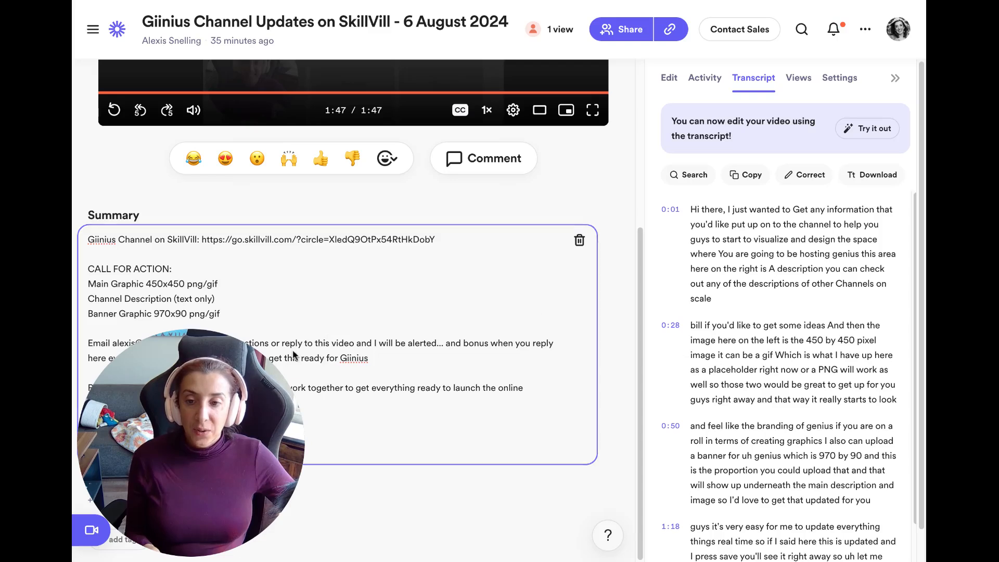
left_click_drag(167, 433, 739, 308)
Add a new line after the Summary's sign-off and paste the video's share link there.
left_click(202, 432)
scroll(204, 431, "up", 3)
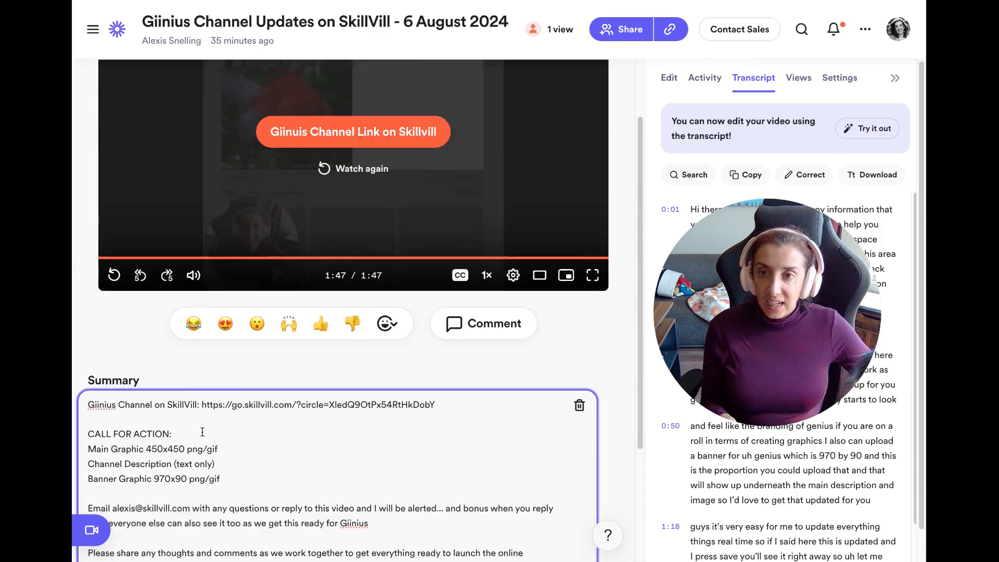
scroll(235, 339, "down", 1)
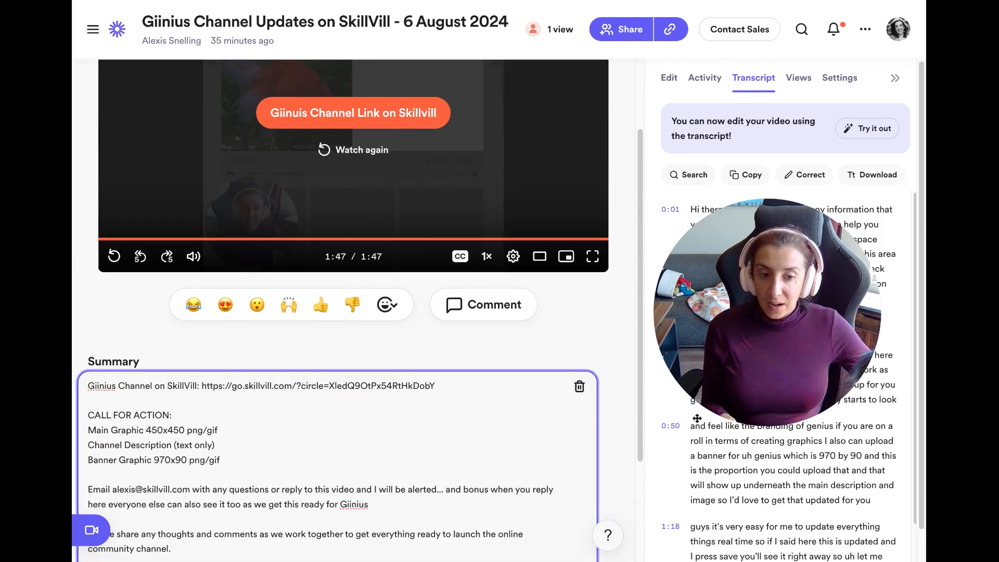
scroll(748, 464, "down", 2)
scroll(748, 465, "up", 2)
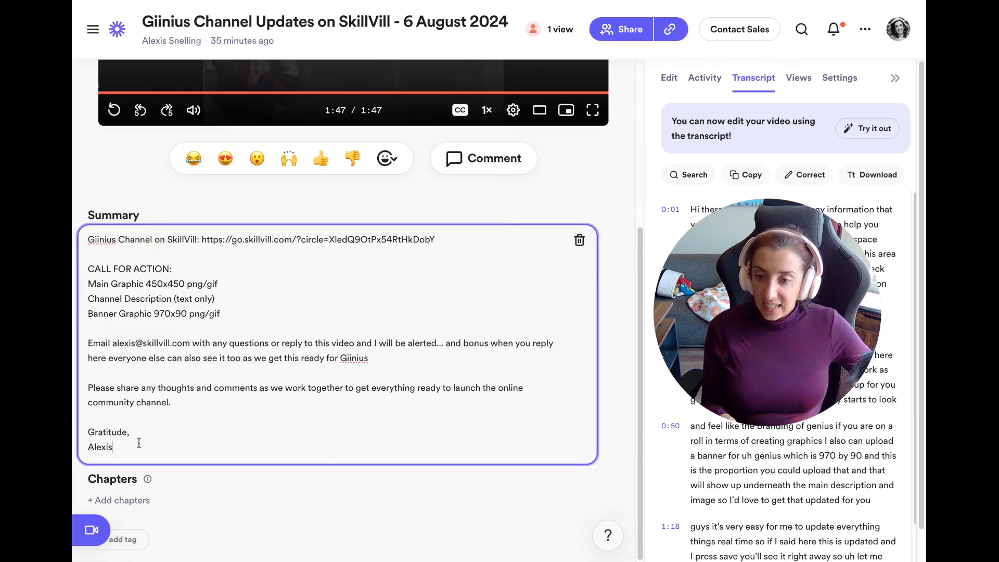
key("Return")
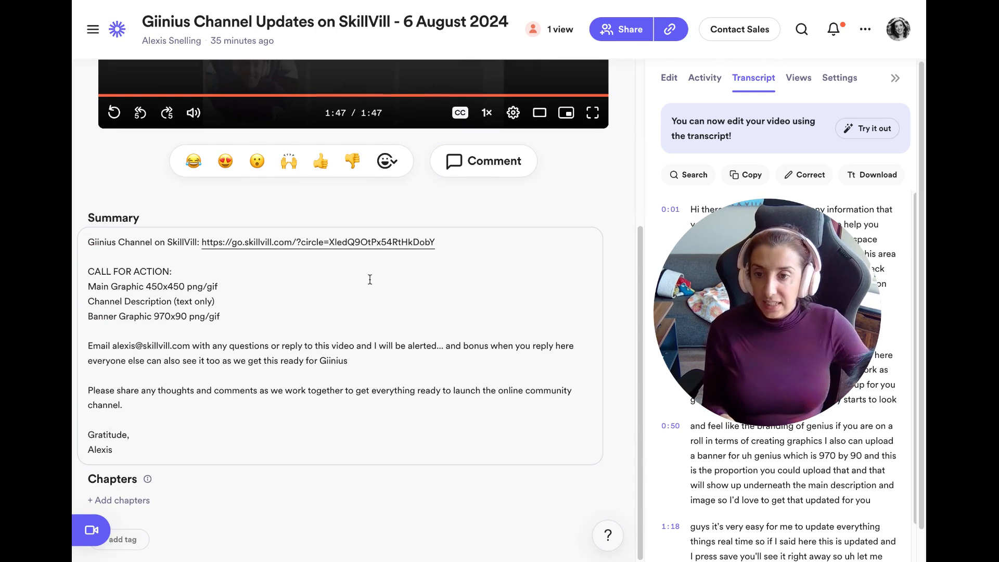
left_click(210, 448)
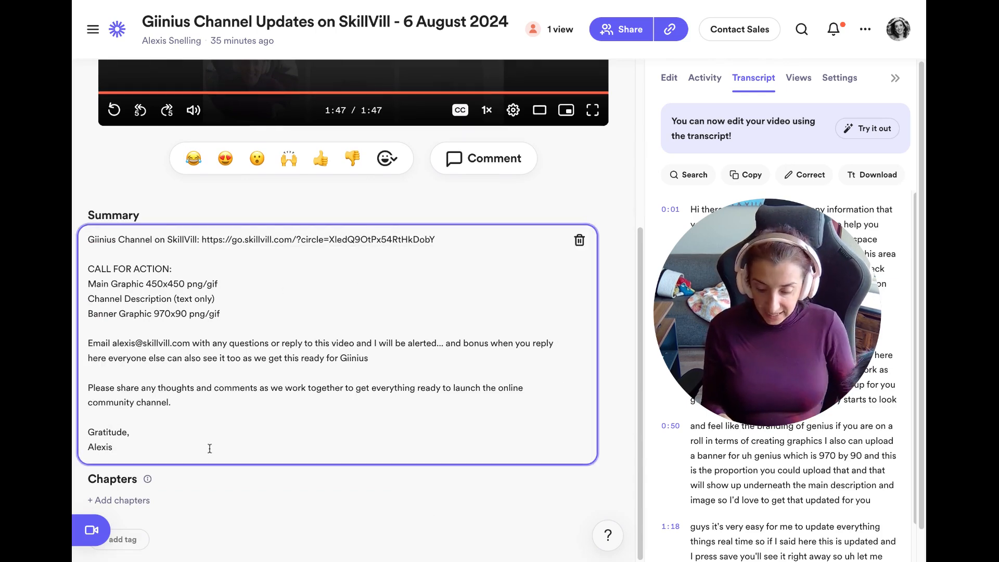
key("Return")
key("Return")
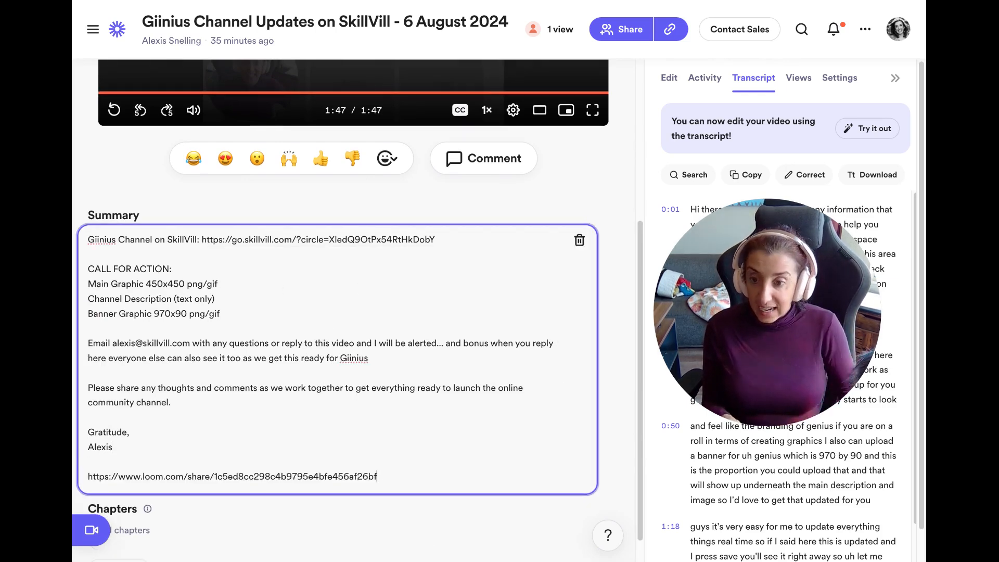
left_click(625, 3)
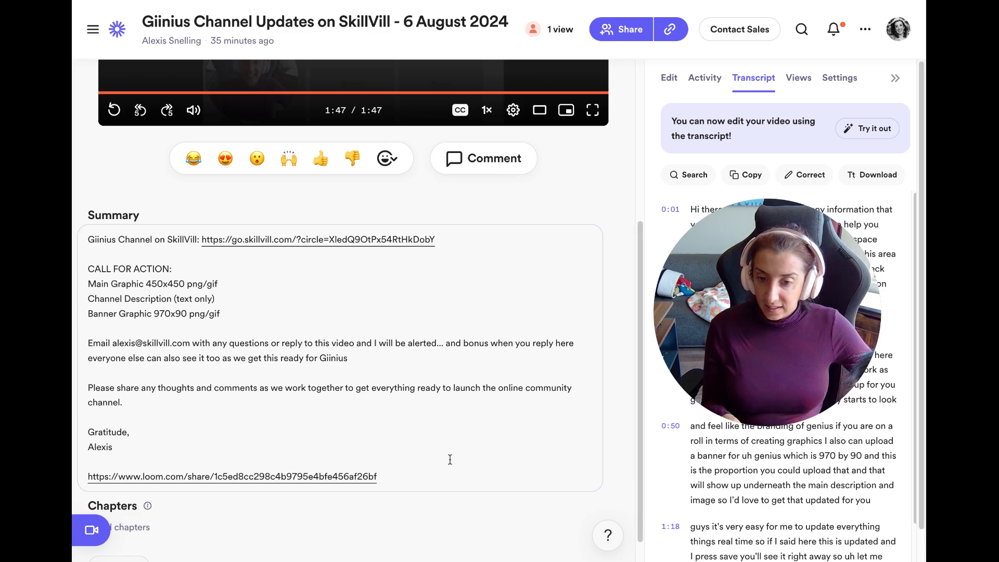
Replace the share link with the Cliff Notes chapters and select Chapter 1's 0:01-0:28 range.
left_click_drag(410, 482, 81, 481)
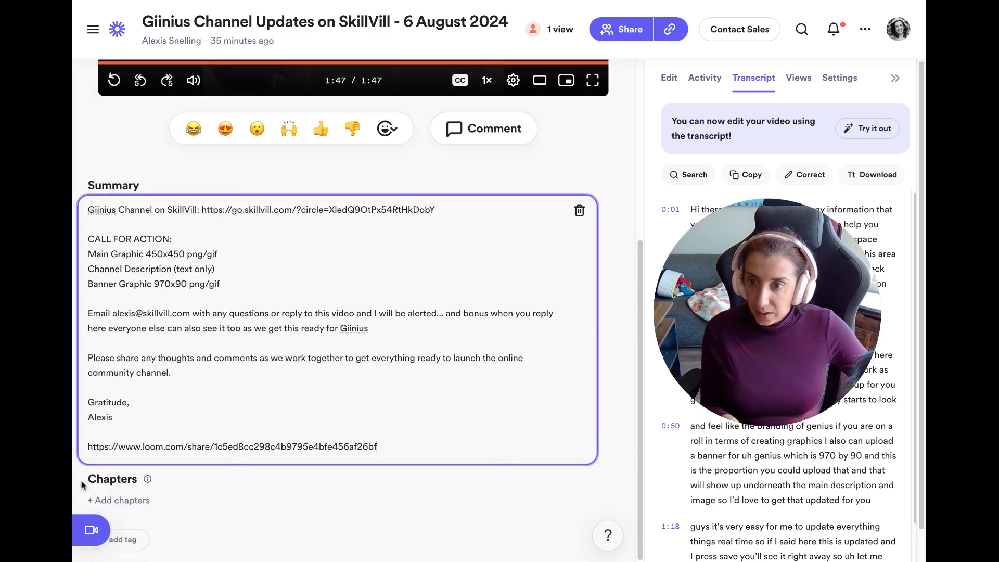
left_click_drag(87, 447, 387, 451)
key("ctrl+v")
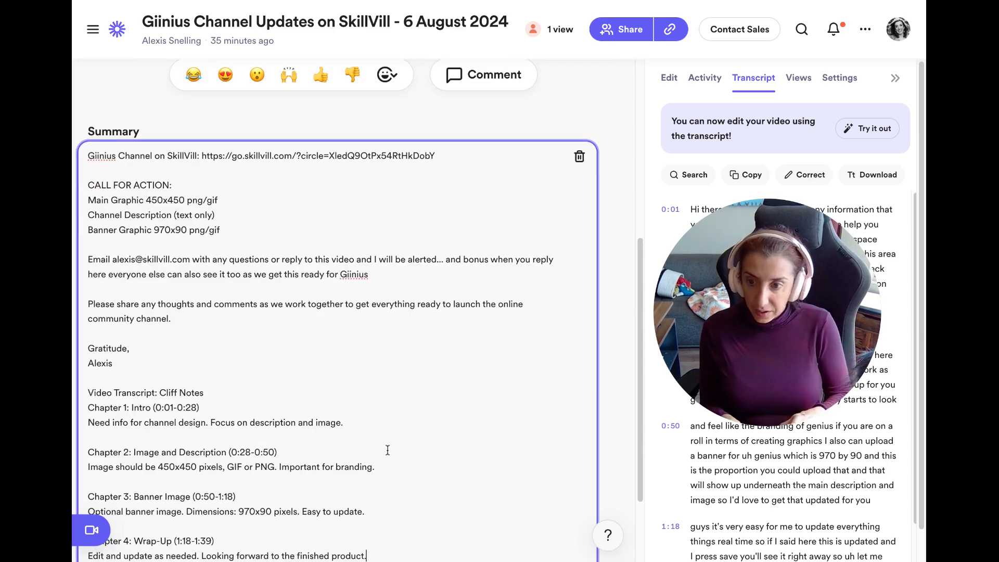
scroll(388, 450, "down", 2)
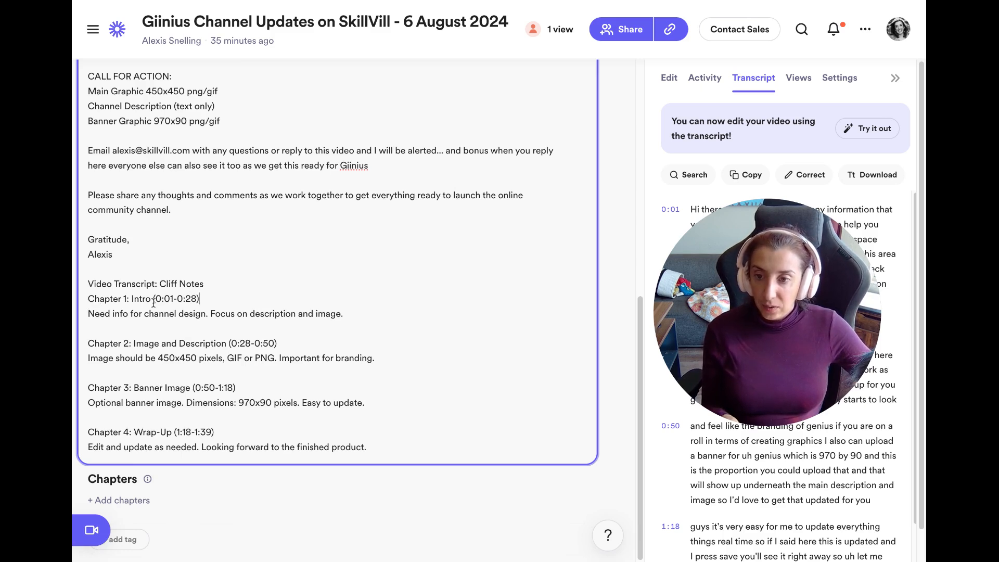
left_click_drag(210, 299, 151, 294)
key("ctrl+c")
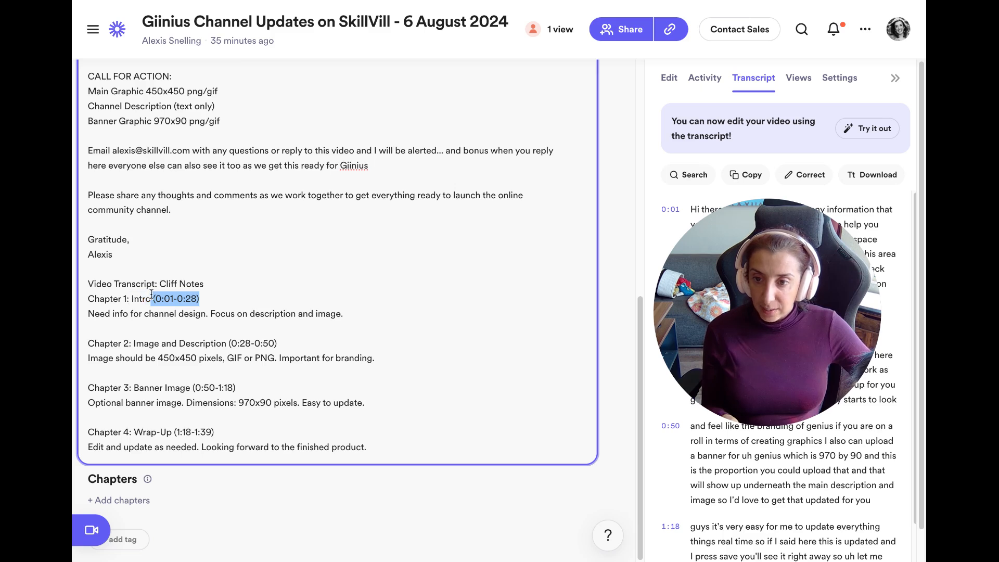
Start a chapter entry with 0:01 followed by Chapter 1's title and description.
left_click(126, 499)
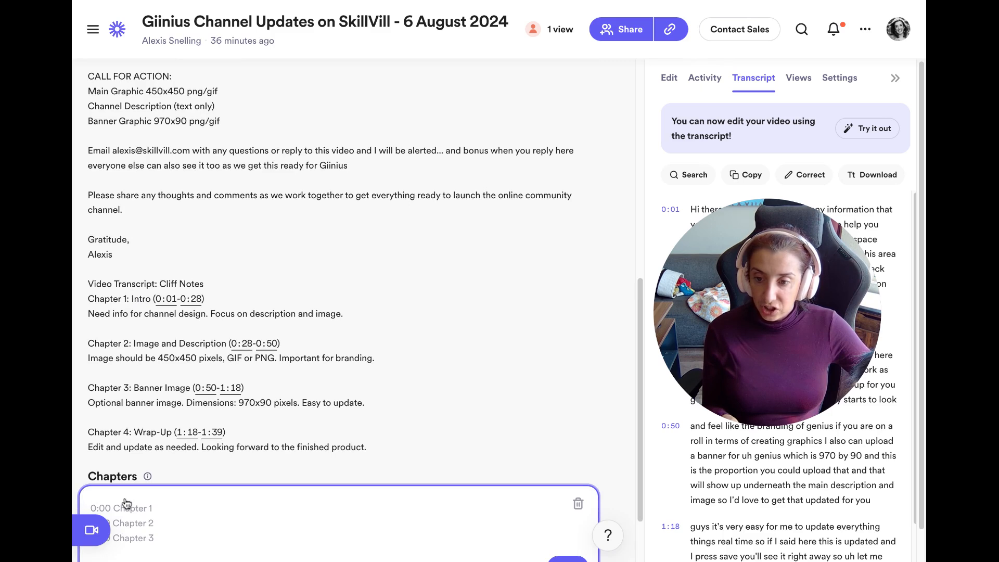
key("ctrl+v")
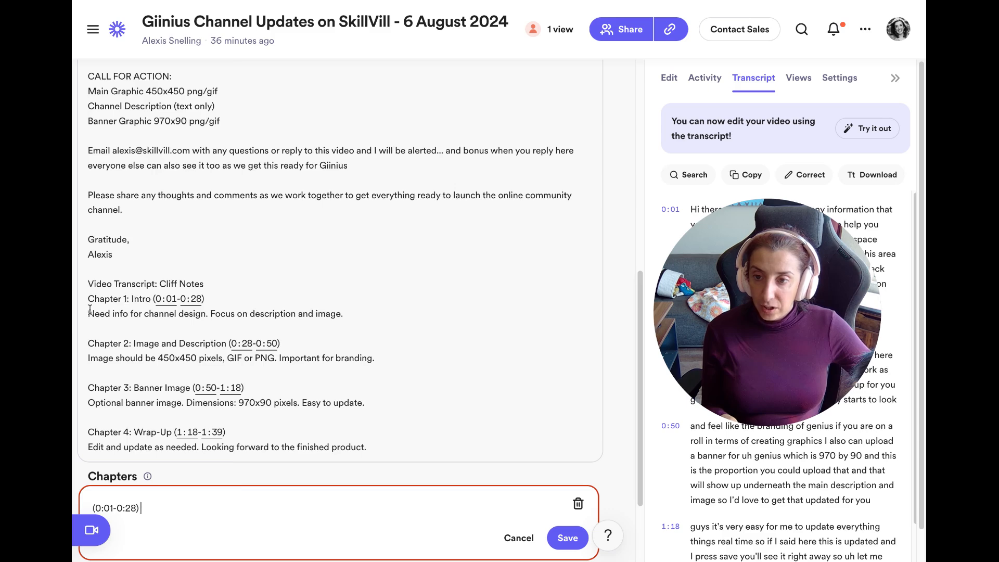
left_click_drag(88, 312, 184, 324)
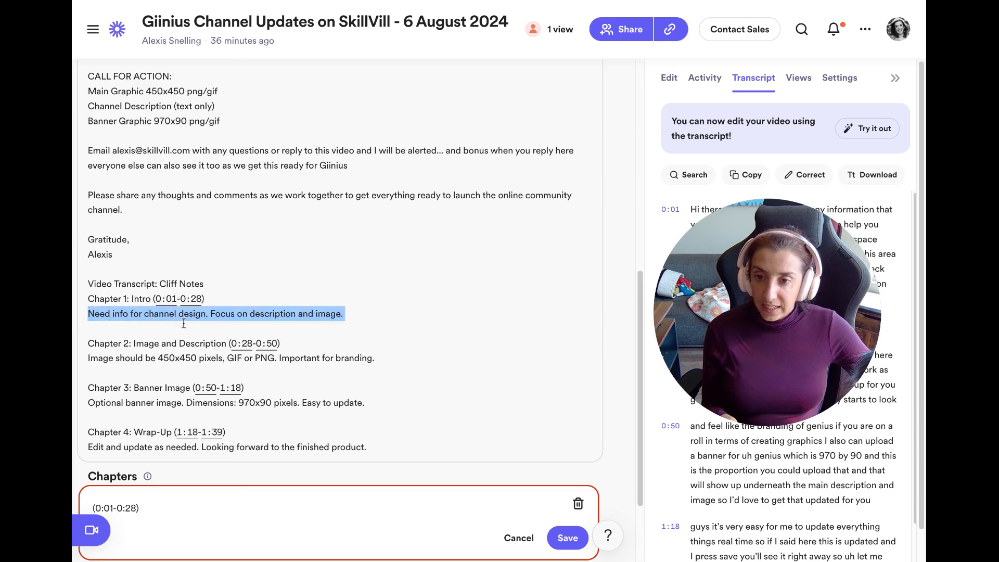
left_click(328, 323)
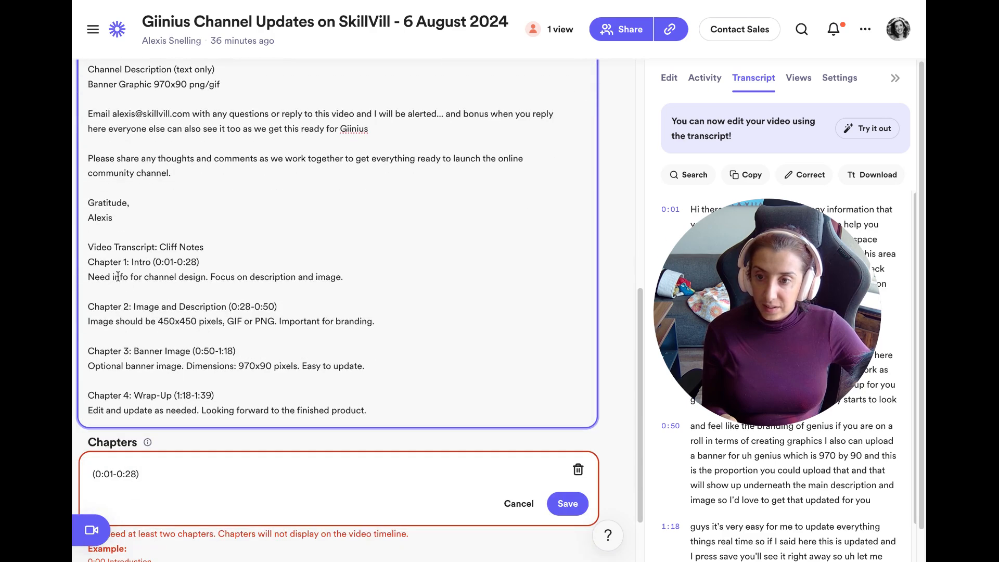
left_click_drag(91, 264, 283, 290)
key("ctrl+c")
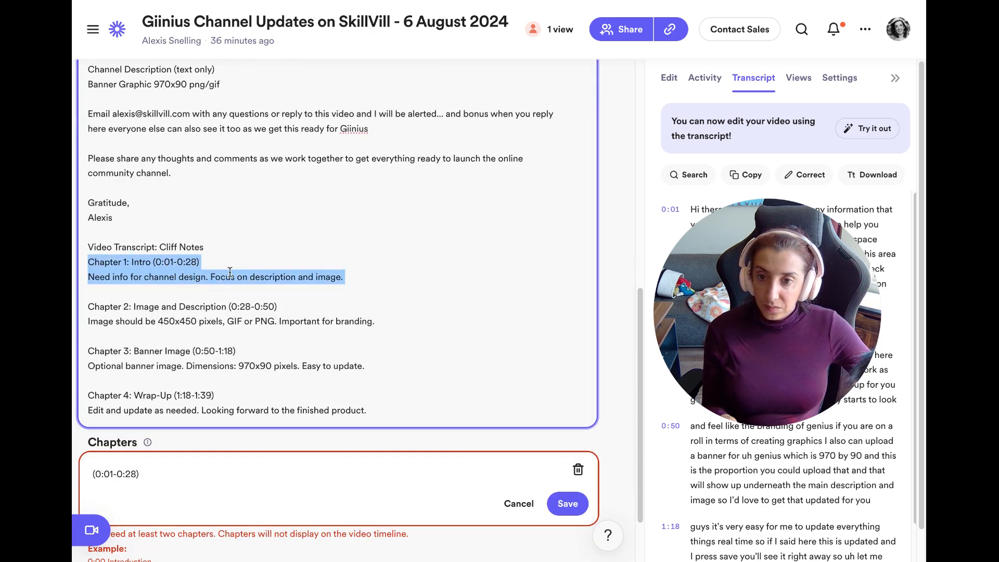
left_click(170, 470)
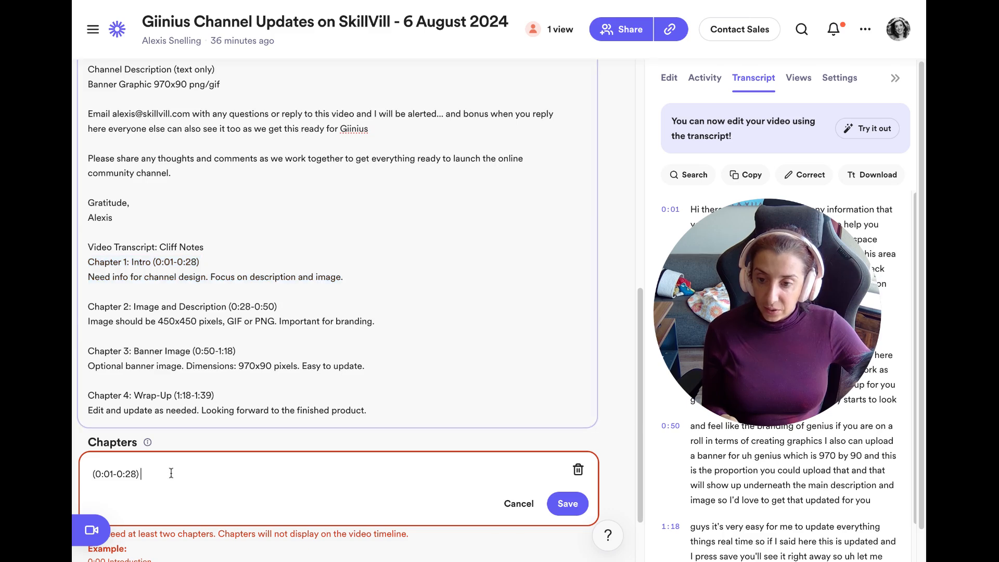
key("BackSpace")
key("BackSpace")
key("BackSpace")
key("BackSpace")
key("BackSpace")
key("BackSpace")
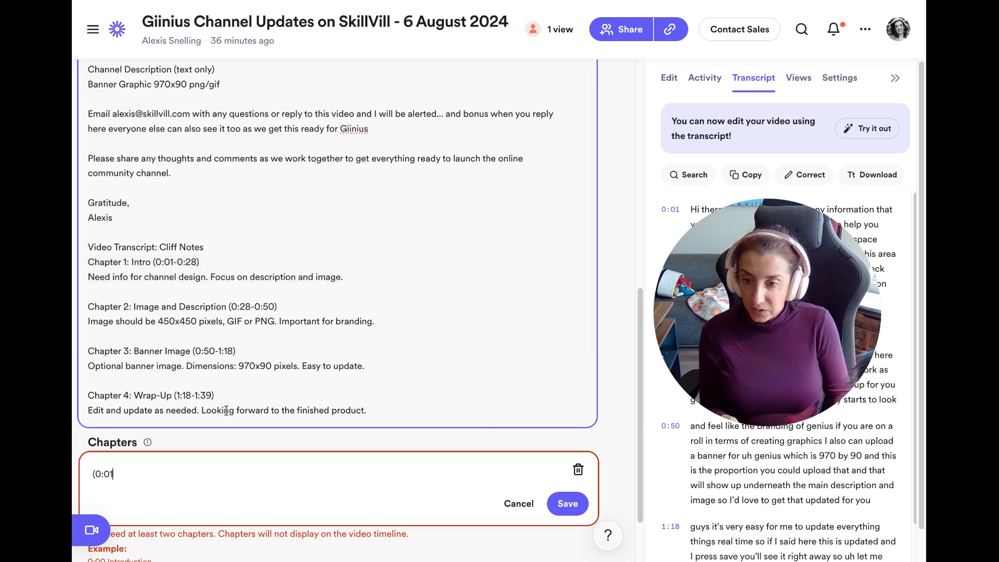
key("BackSpace")
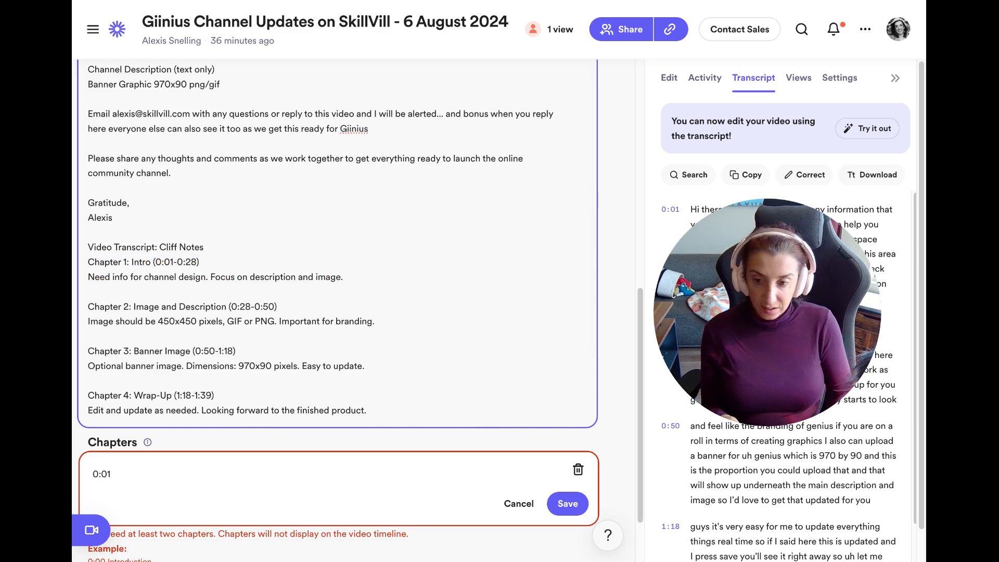
key("End")
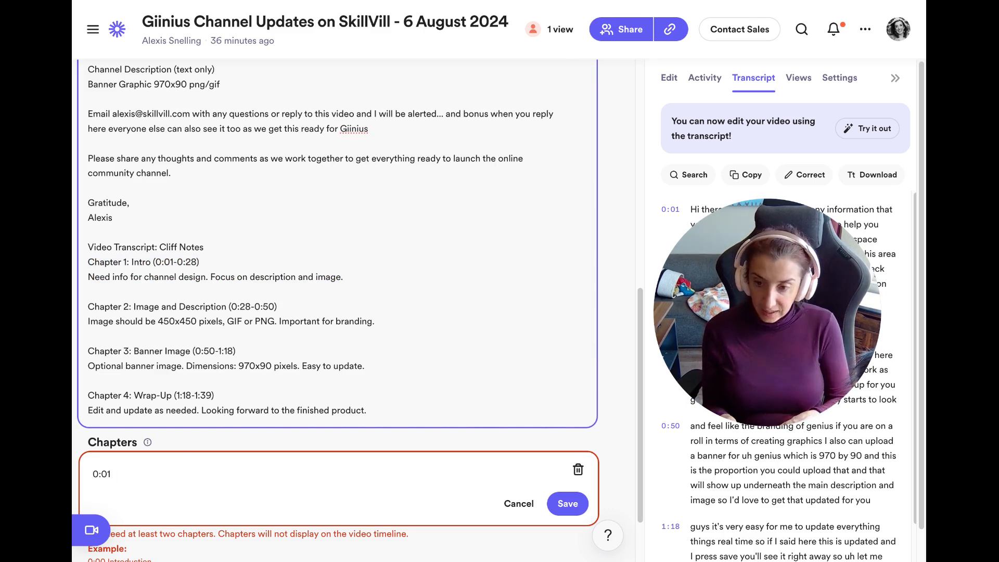
key("ctrl+v")
Join Chapter 1's description onto its line, delete the (0:01-0:28) range, and save.
left_click_drag(222, 414, 205, 457)
left_click(202, 535)
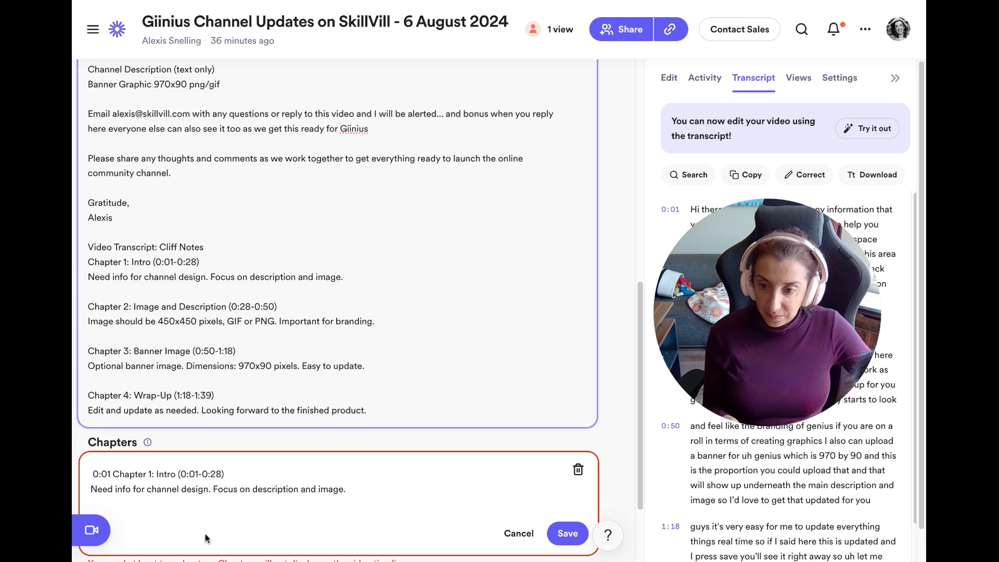
left_click(92, 489)
key("BackSpace")
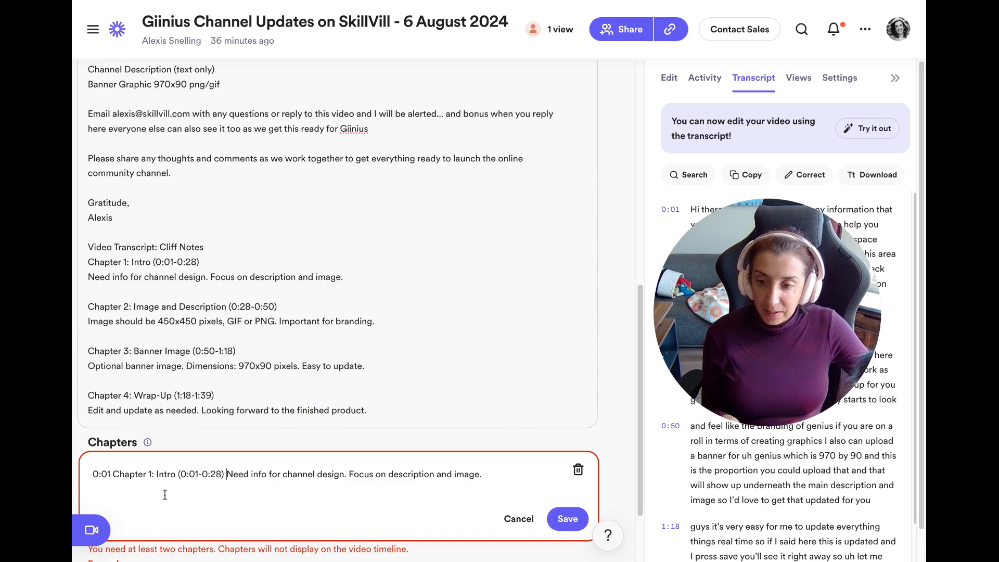
left_click_drag(224, 476, 179, 478)
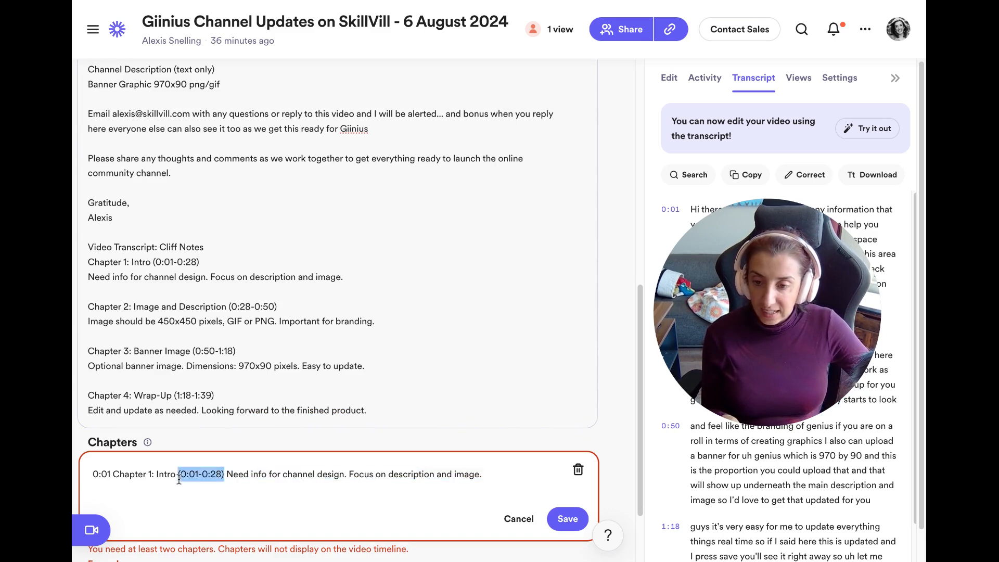
key("BackSpace")
key("BackSpace")
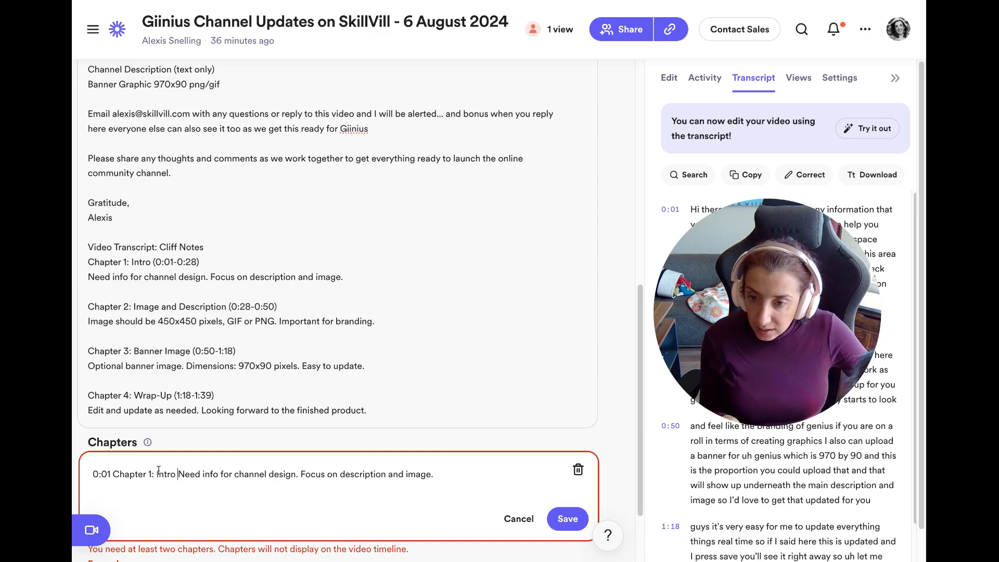
left_click(568, 519)
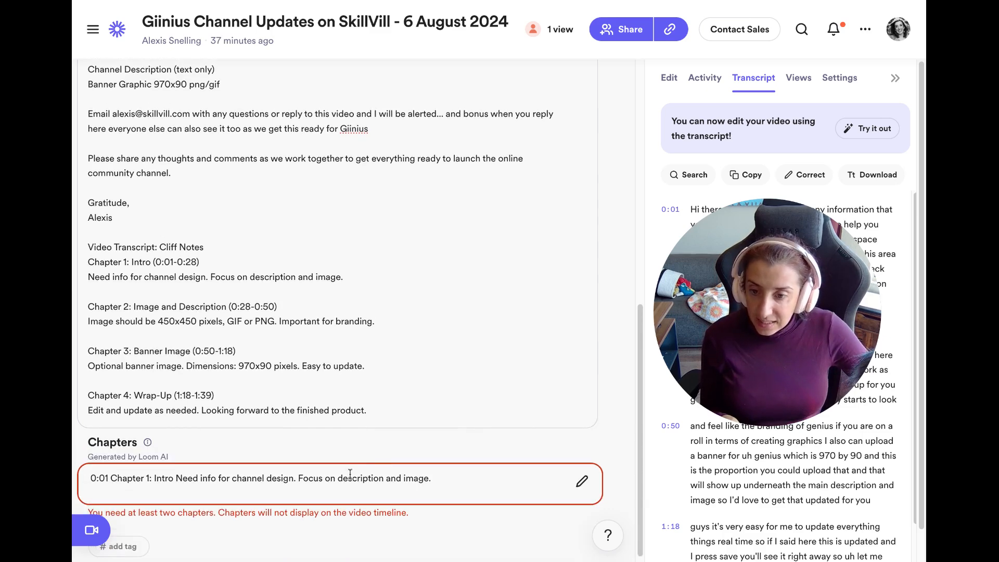
Reopen Chapters and put the 0:28 start time on its own line below Chapter 1.
left_click(331, 480)
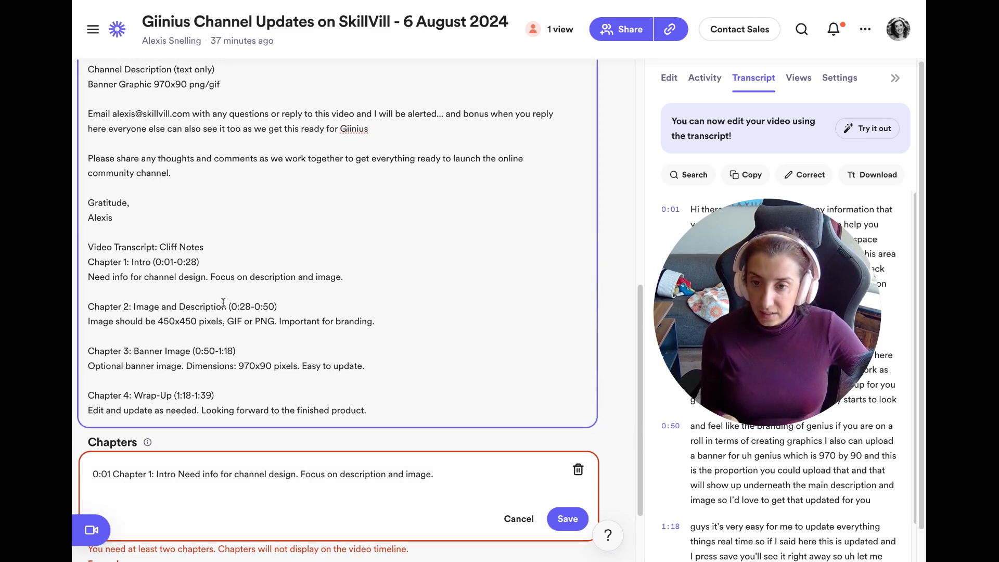
left_click_drag(250, 307, 233, 312)
key("ctrl+c")
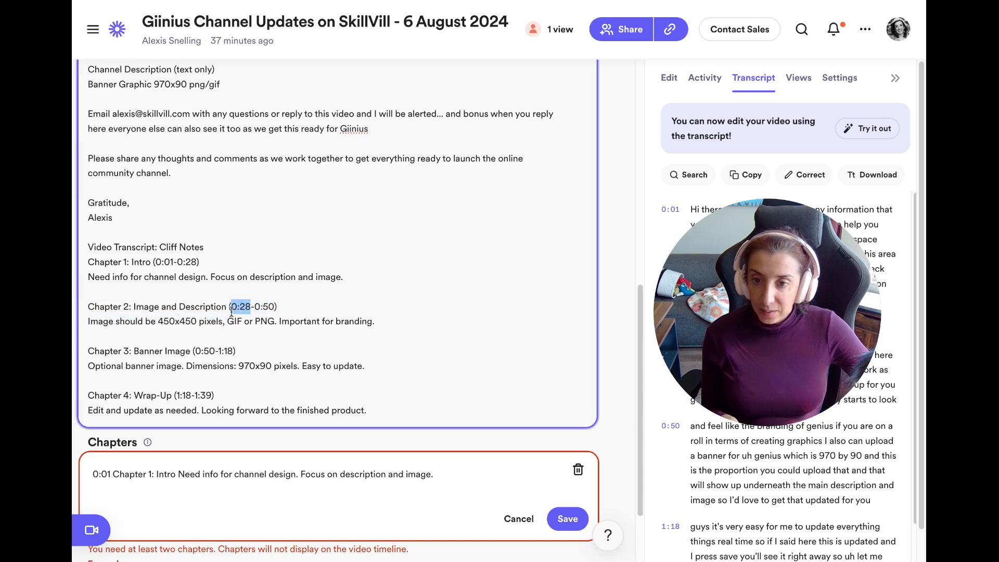
left_click(106, 492)
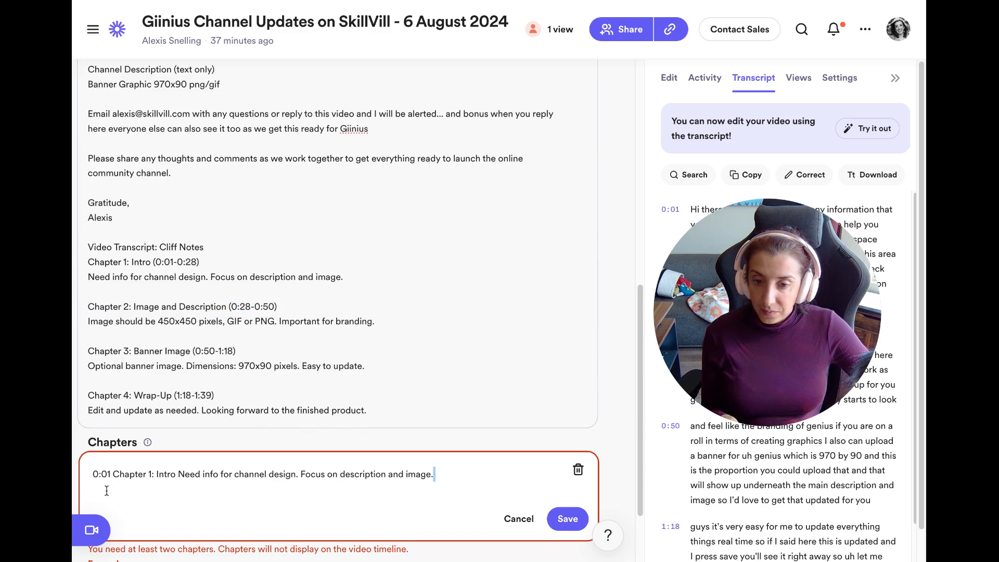
key("ctrl+v")
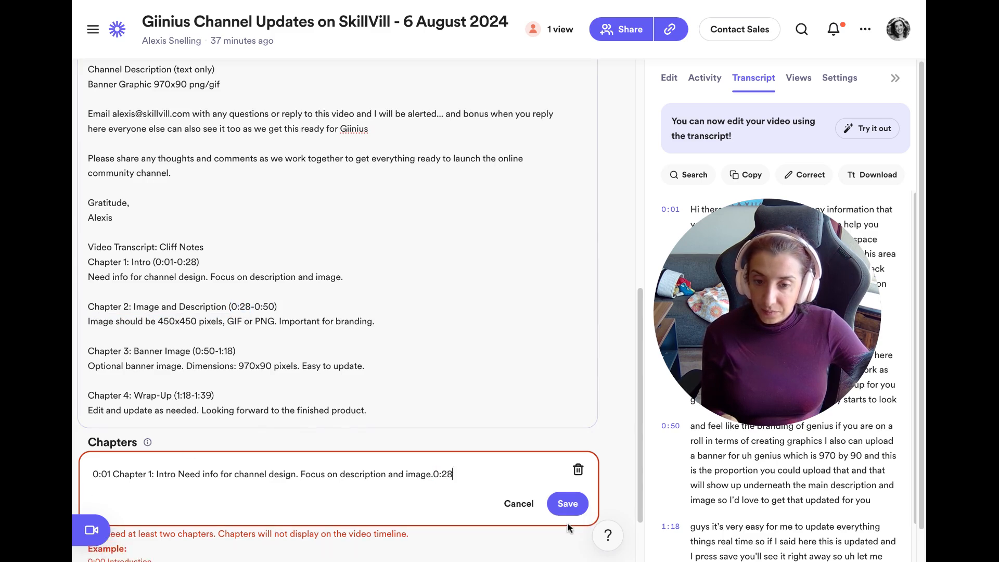
left_click(435, 474)
key("Return")
key("End")
key("Return")
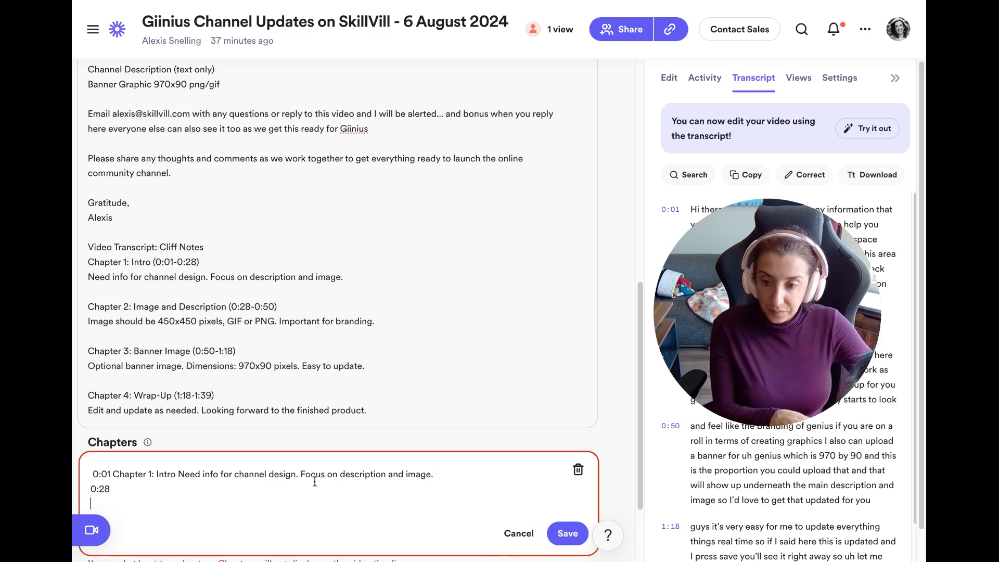
Add 0:50 and 1:18 on new lines, then select Chapter 2's heading and description.
left_click_drag(214, 355, 196, 358)
key("ctrl+c")
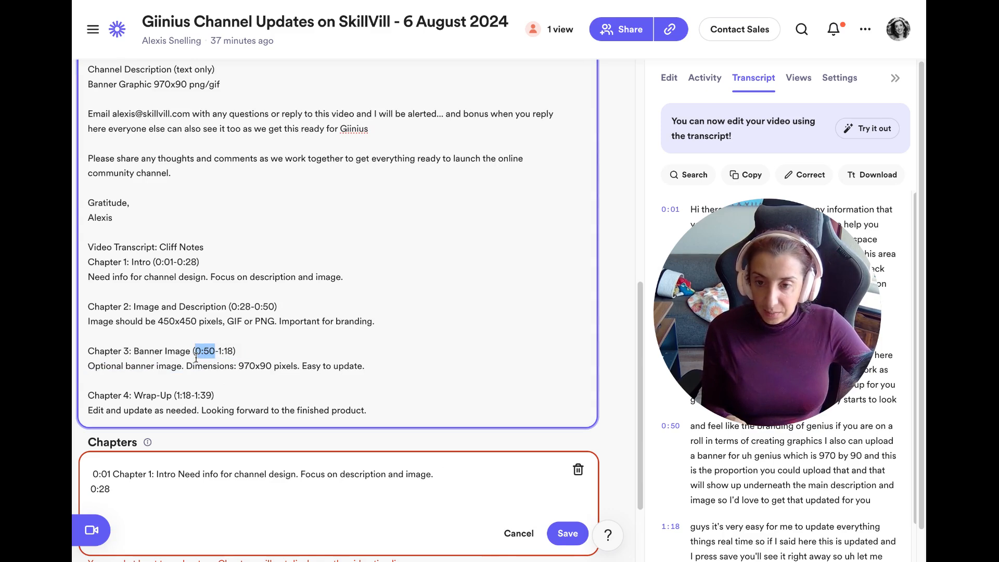
left_click(136, 508)
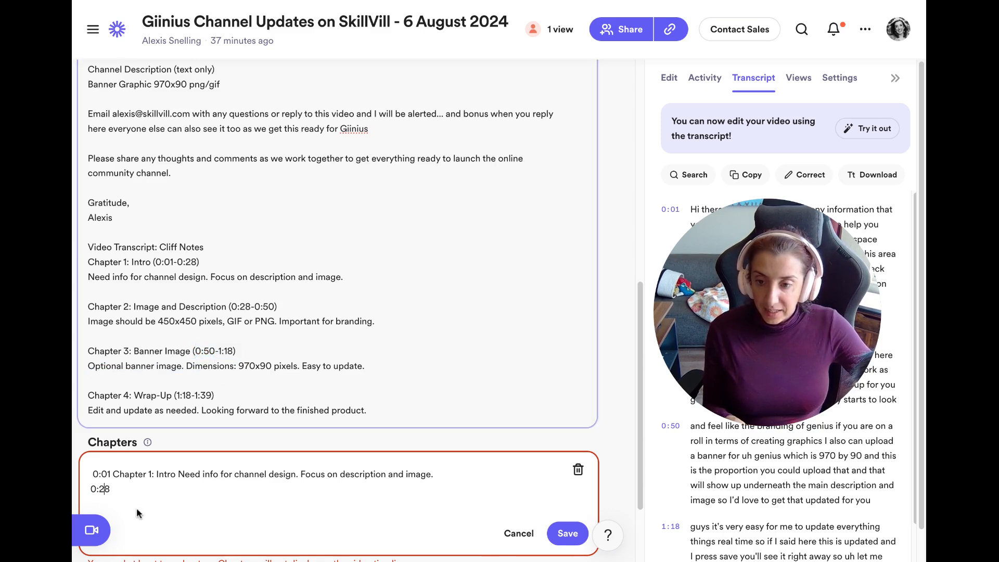
key("Return")
key("ctrl+v")
key("Return")
left_click(192, 366)
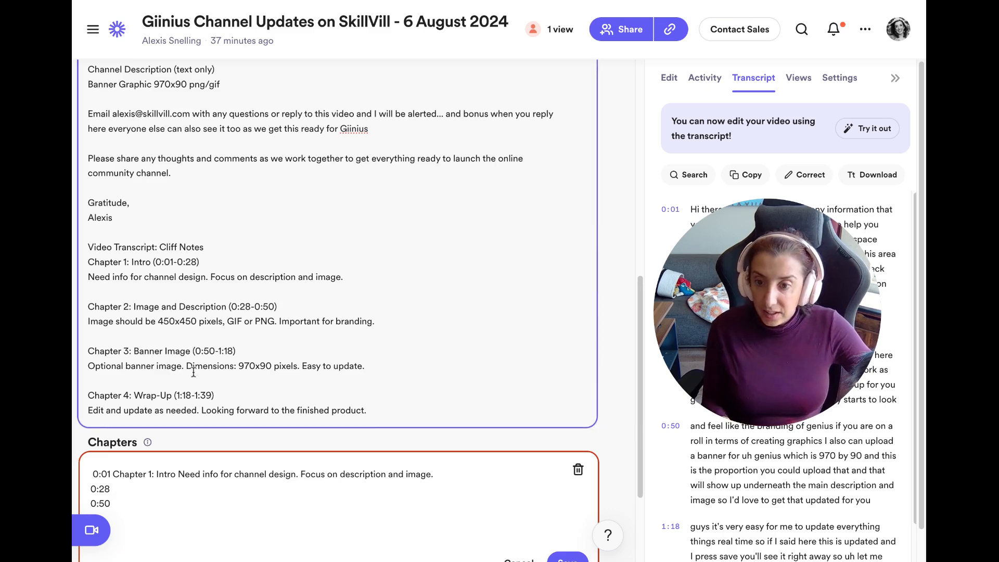
left_click_drag(188, 396, 179, 396)
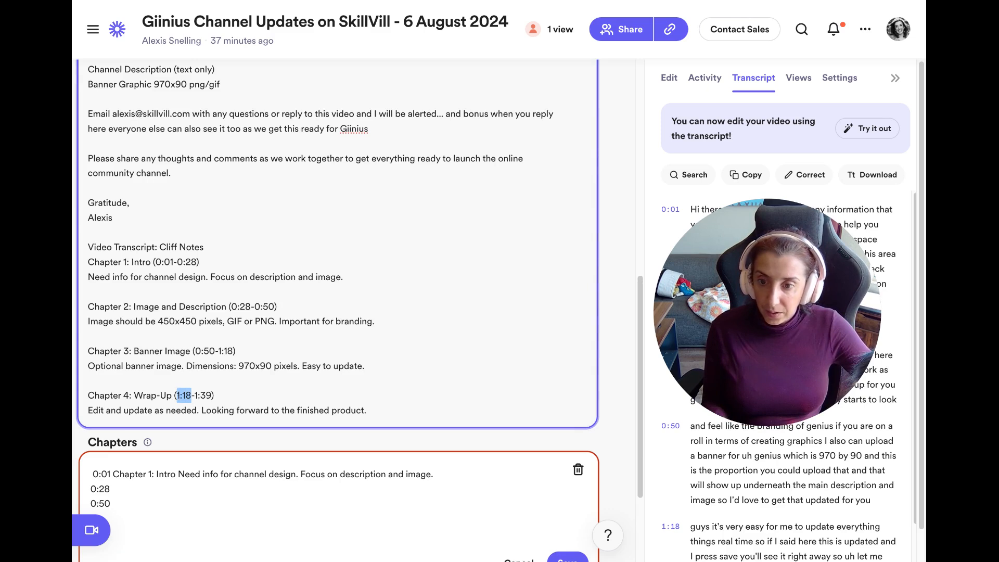
left_click(131, 509)
key("Return")
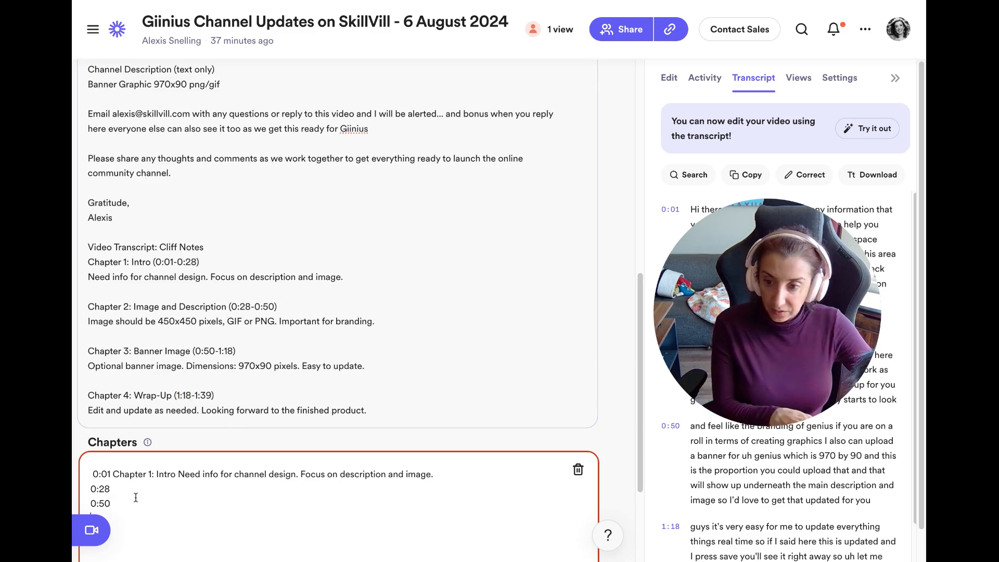
type("1:18")
left_click(185, 371)
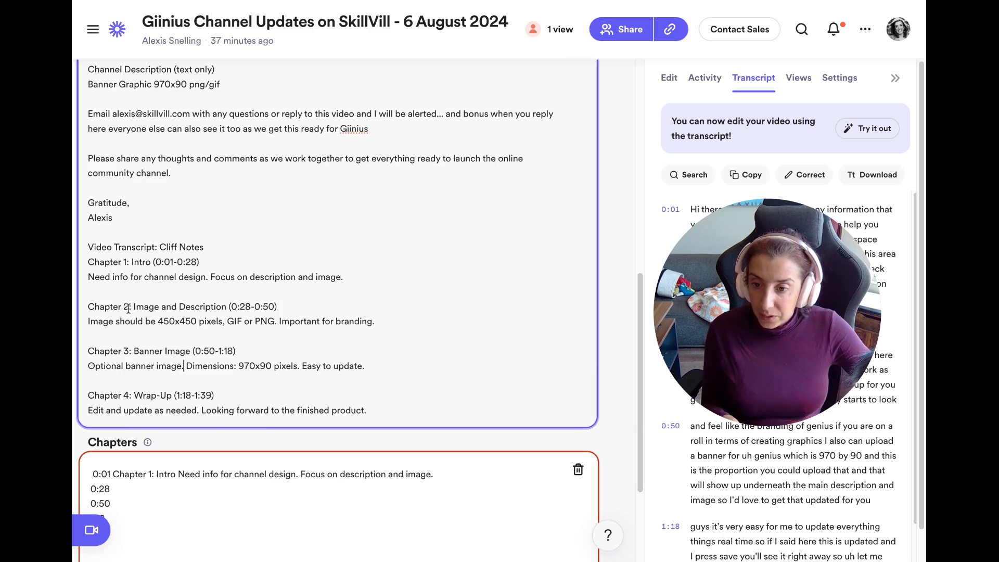
left_click_drag(89, 307, 397, 317)
key("ctrl+c")
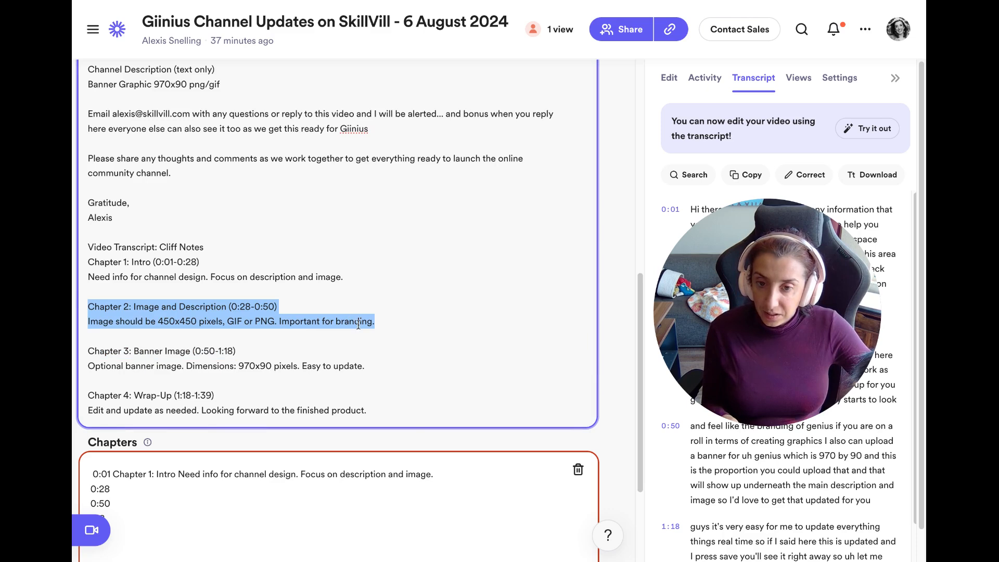
Paste Chapter 2 'Image and Description' after 0:28 on one line, deleting its (0:28-0:50) range.
left_click(168, 492)
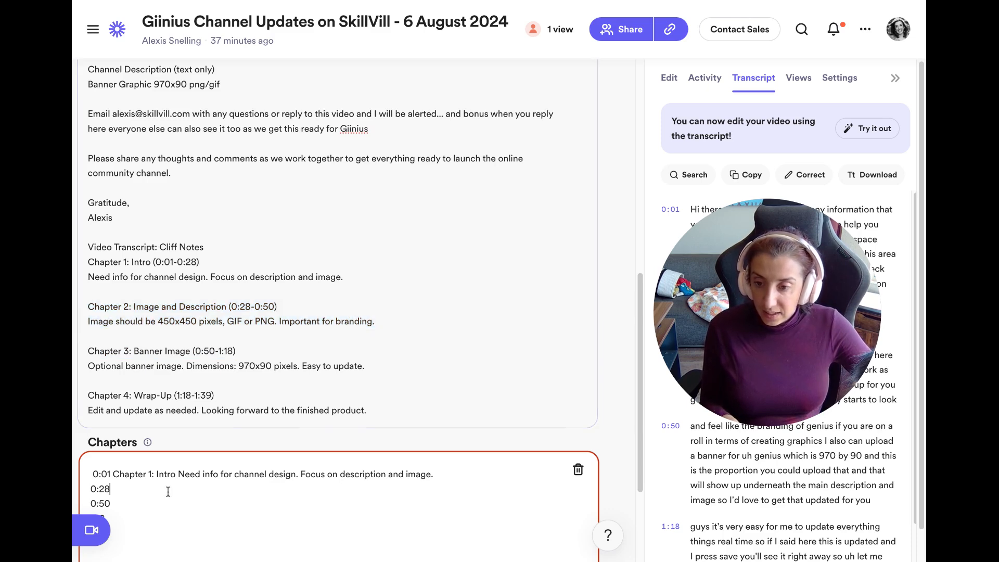
key("ctrl+v")
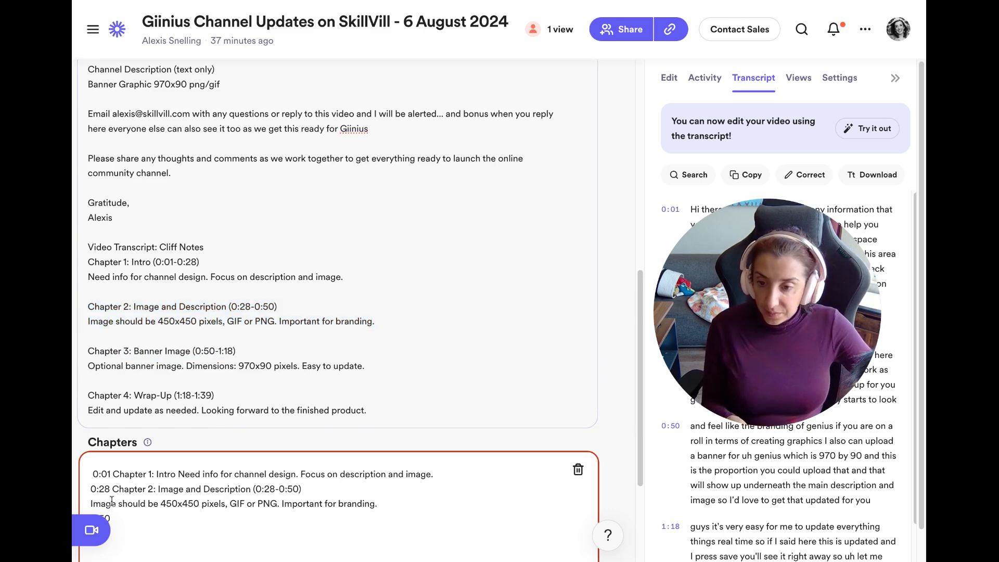
left_click(88, 505)
key("BackSpace")
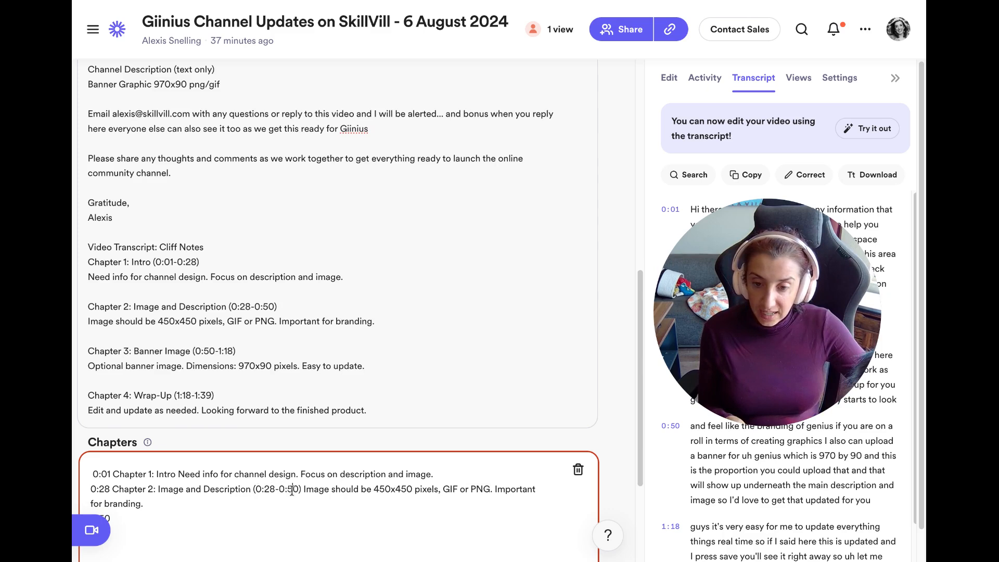
left_click_drag(300, 490, 256, 495)
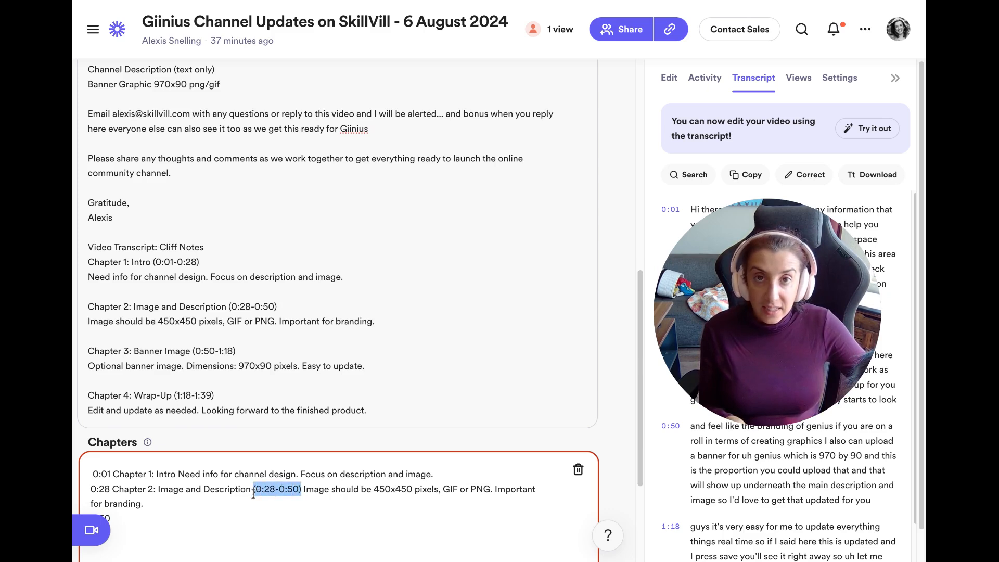
key("BackSpace")
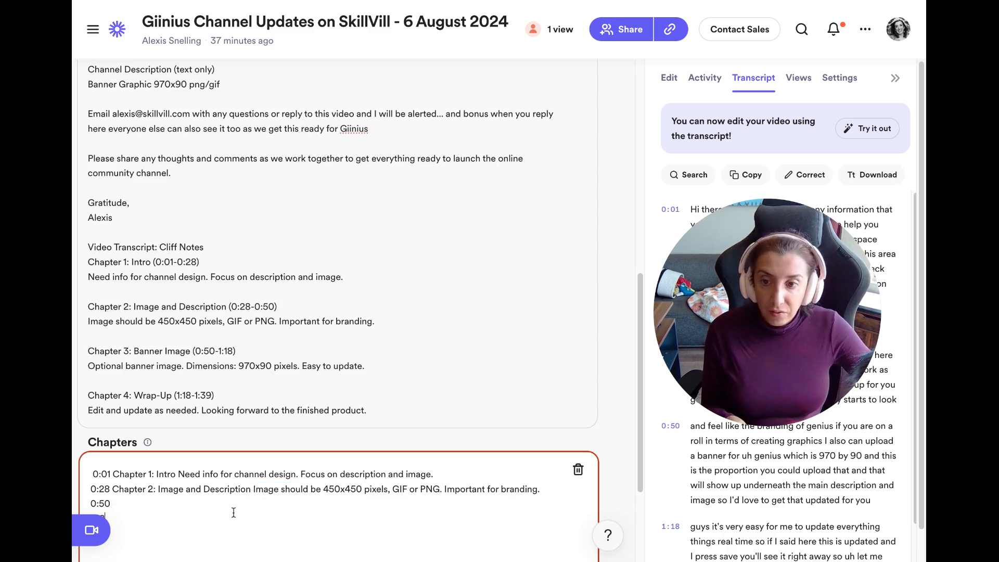
Paste Chapter 3 'Banner Image' with its description after 0:50, removing its time range.
left_click(118, 351)
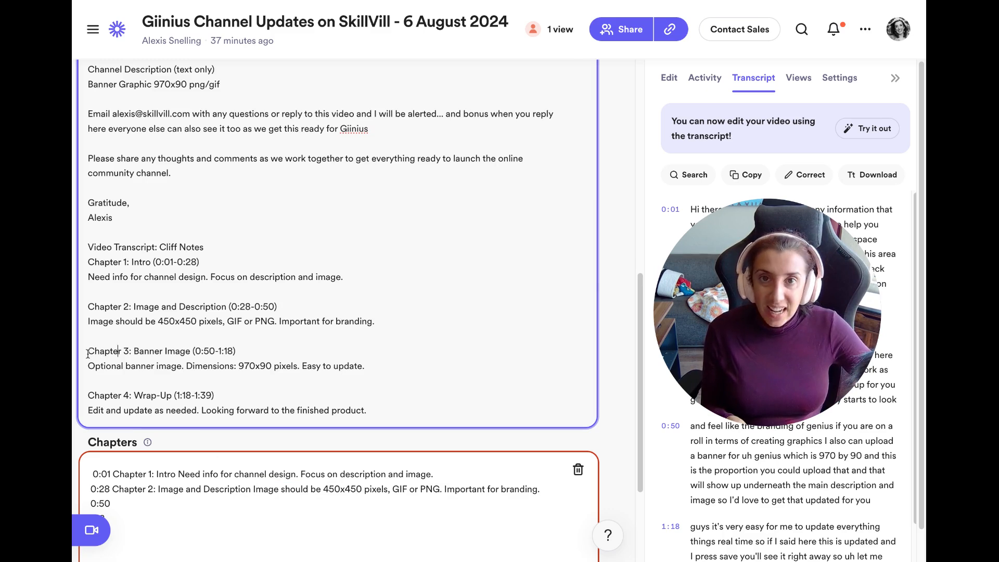
left_click_drag(91, 352, 329, 378)
key("ctrl+c")
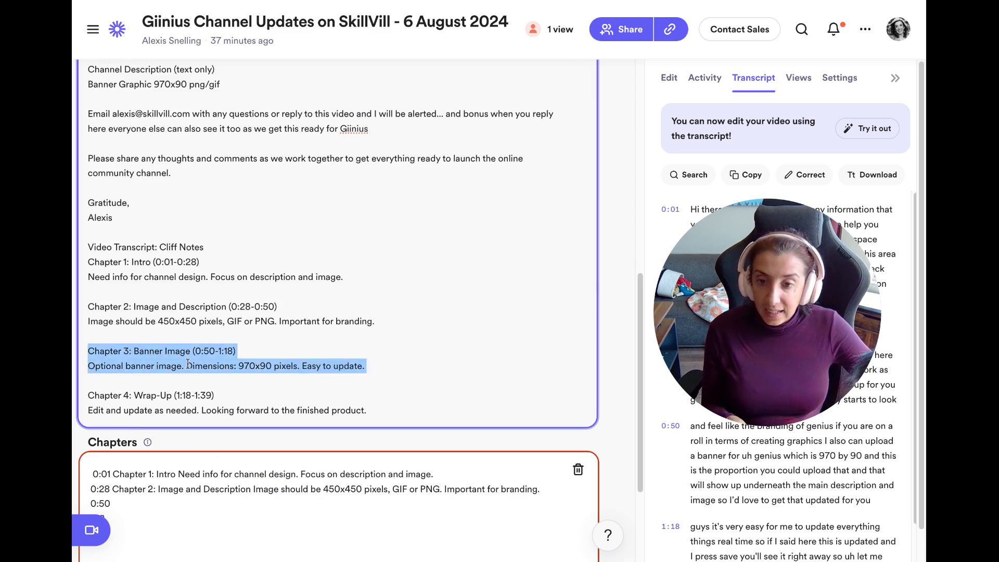
left_click(159, 551)
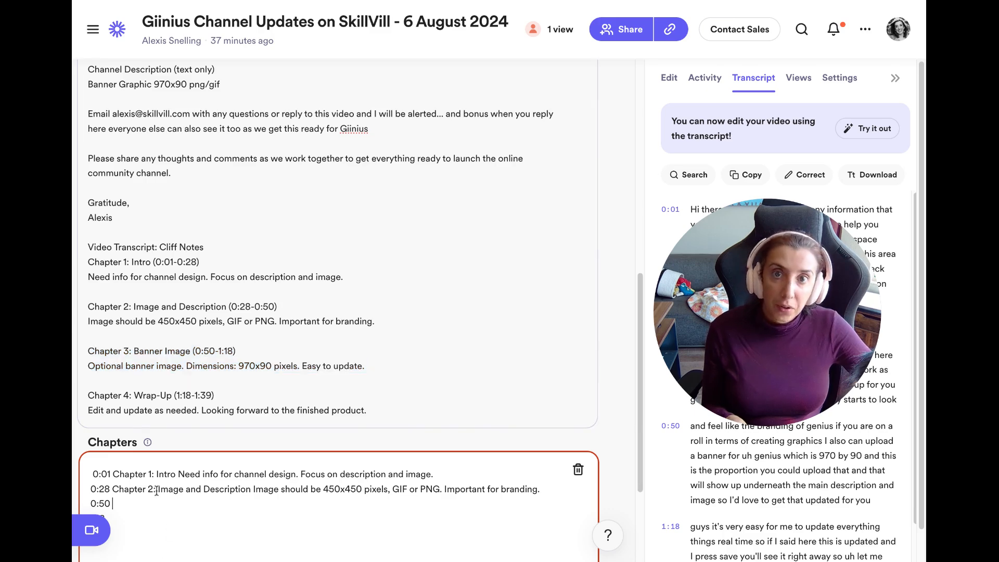
key("ctrl+v")
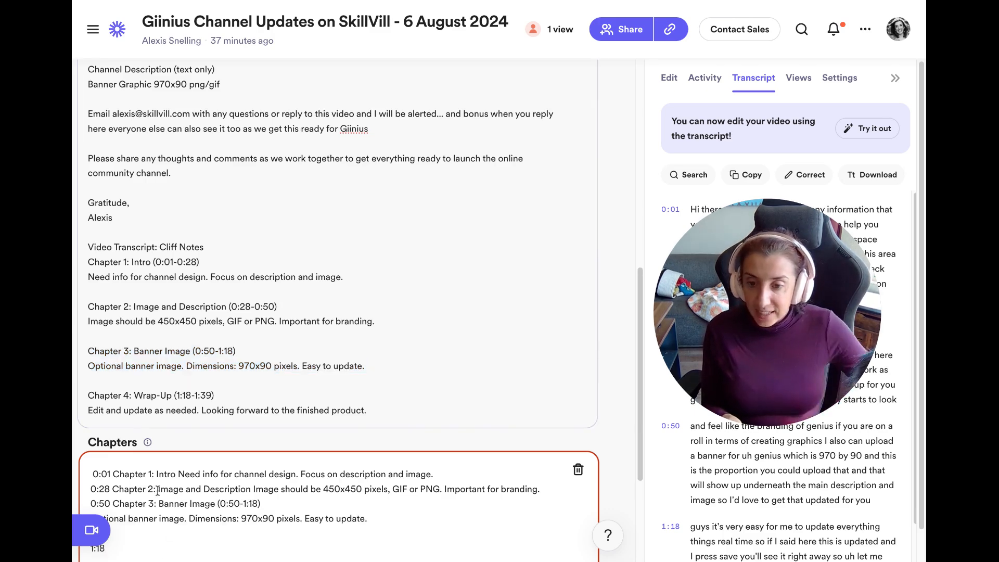
scroll(158, 491, "down", 1)
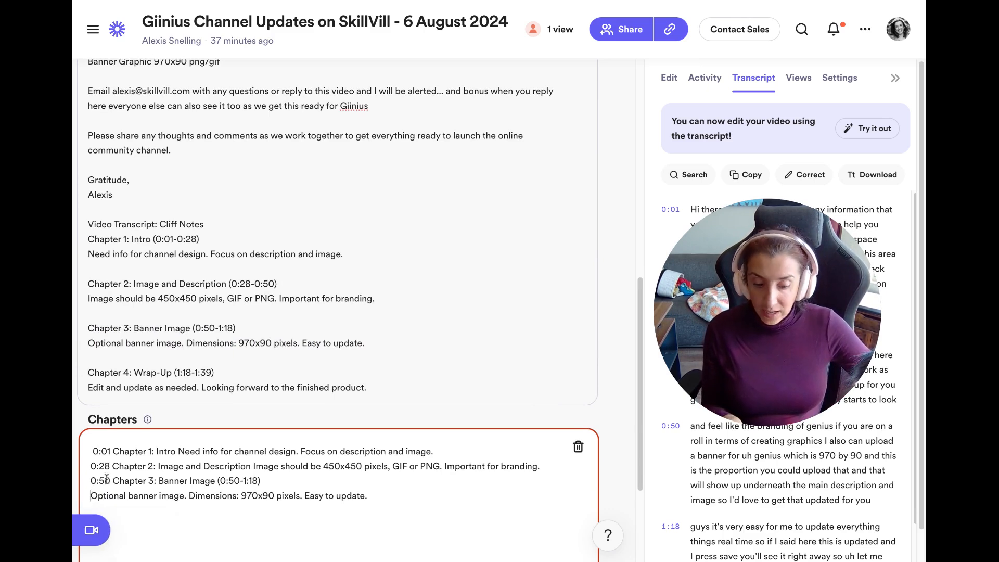
key("BackSpace")
key("BackSpace")
key("BackSpace")
key("BackSpace")
key("BackSpace")
key("BackSpace")
key("BackSpace")
key("BackSpace")
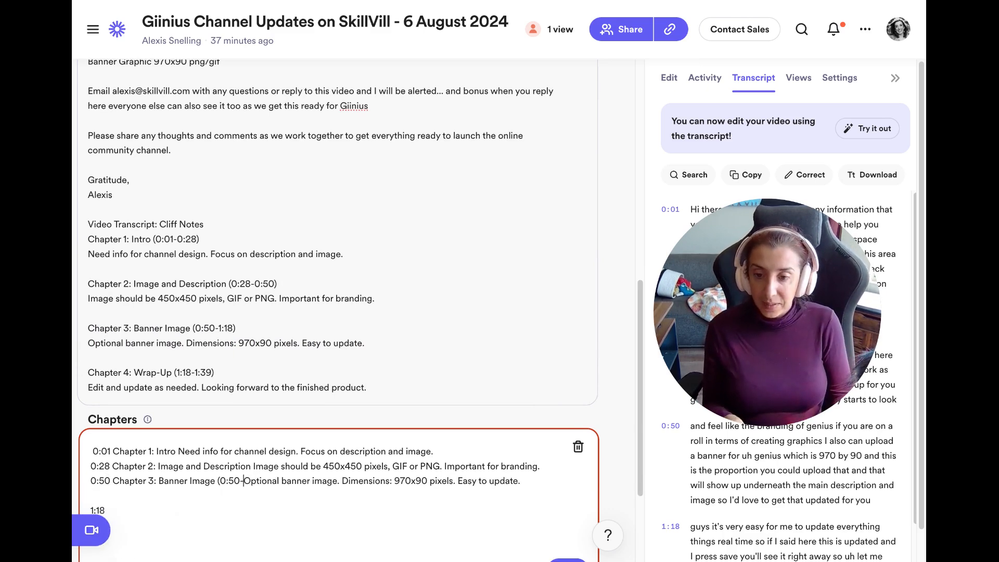
key("BackSpace")
key("BackSpace")
key("BackSpace")
key("BackSpace")
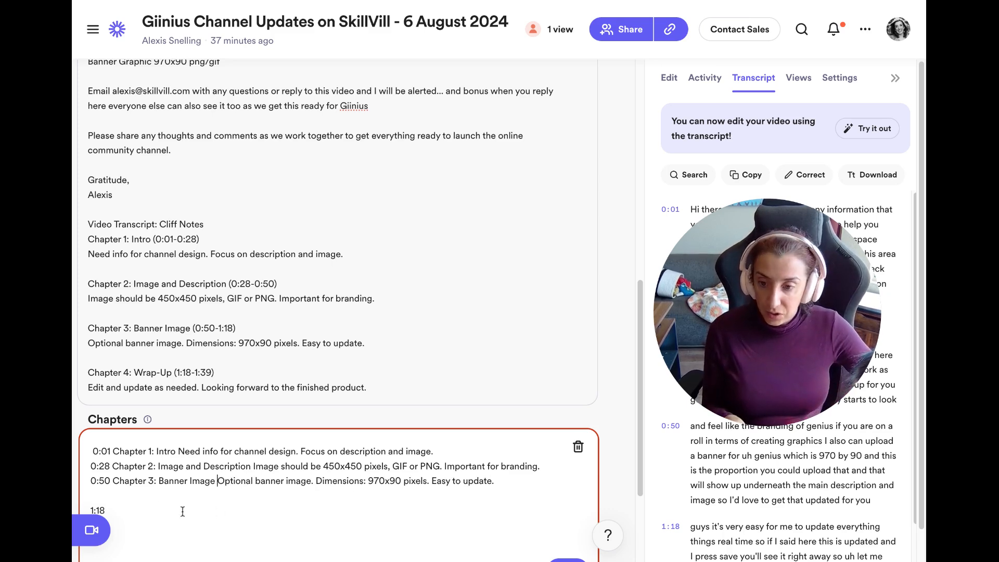
Add Chapter 4 'Wrap-Up' at 1:18 with its description, deleting the (1:18-1:39) range.
left_click(123, 377)
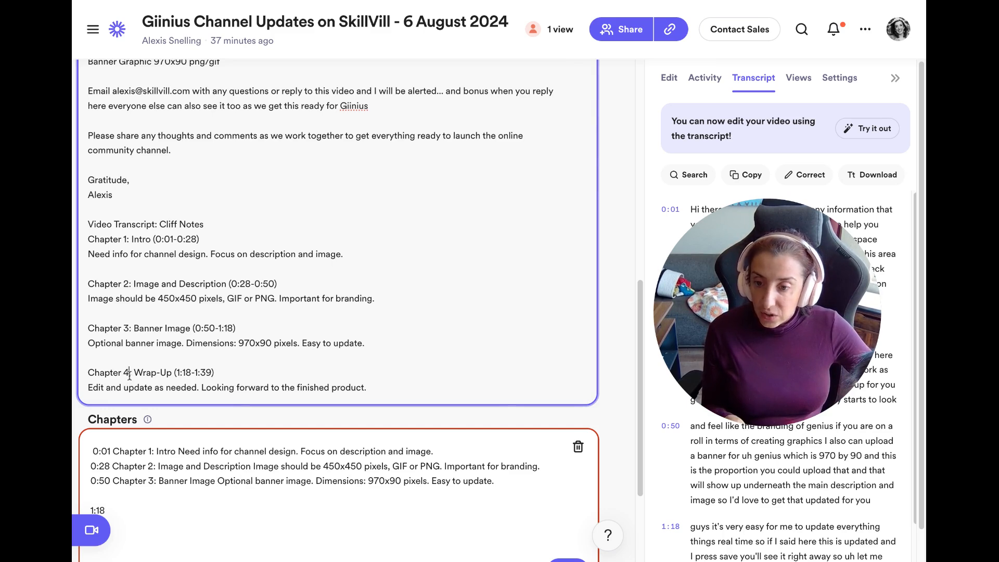
left_click_drag(86, 372, 362, 397)
key("ctrl+c")
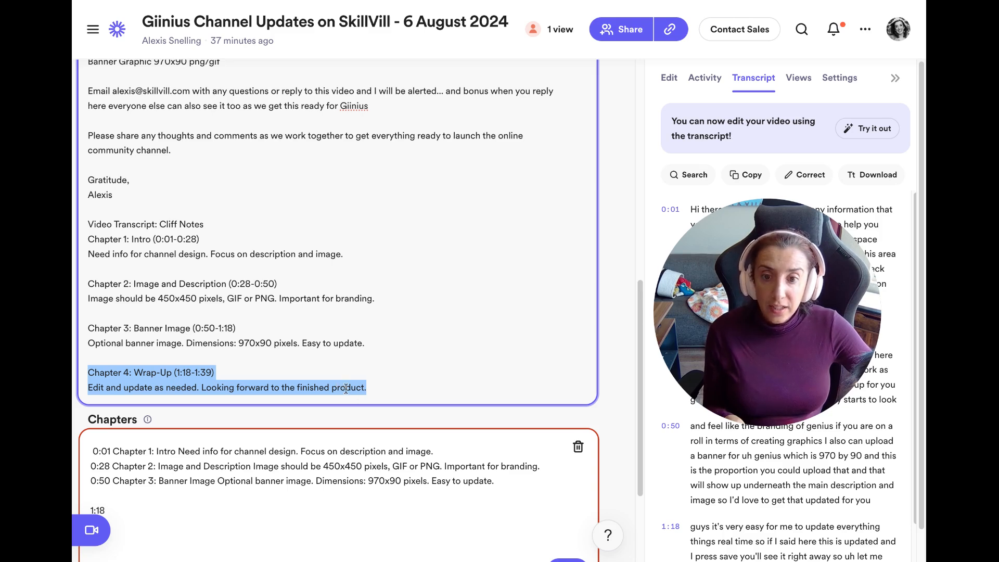
left_click(507, 484)
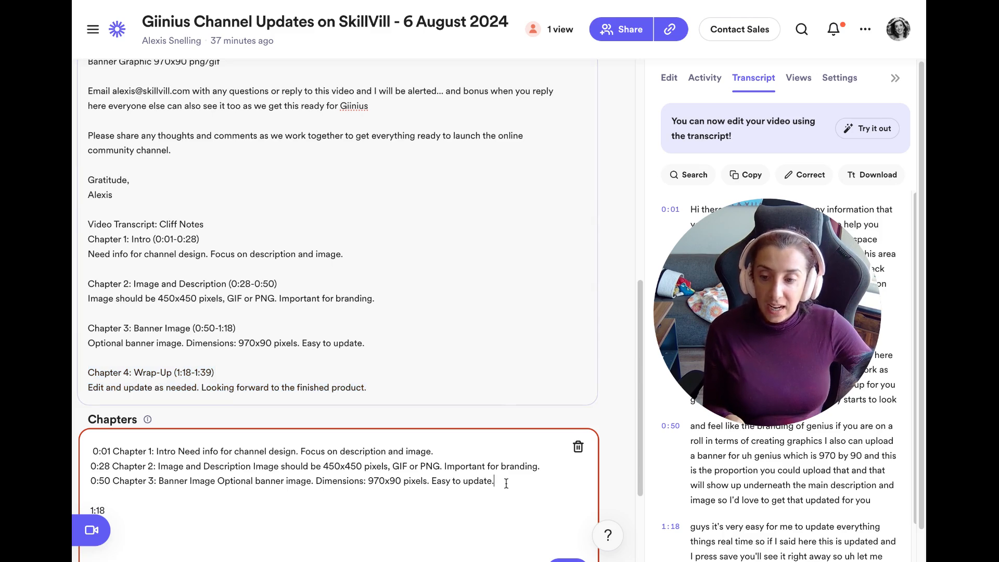
key("Return")
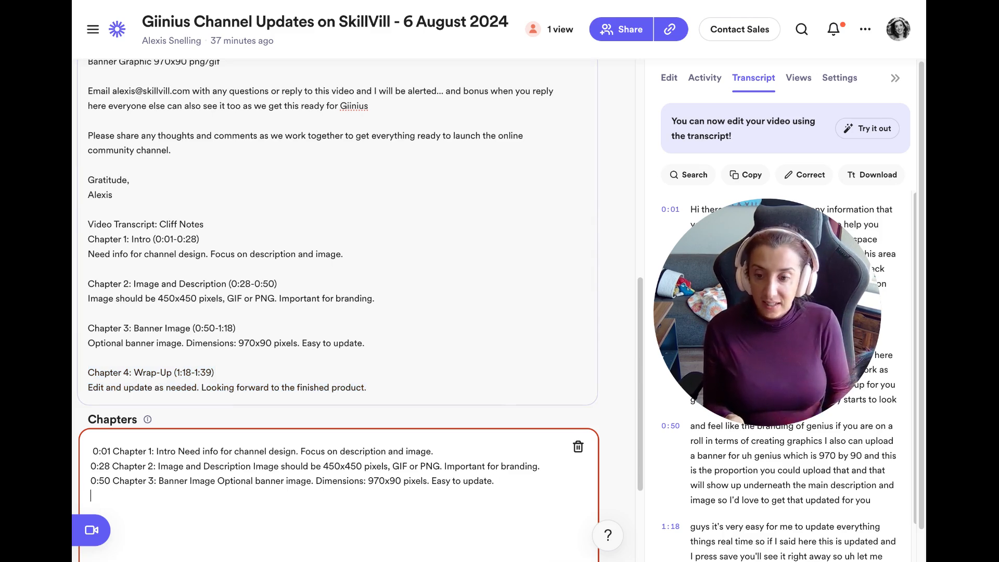
key("ctrl+v")
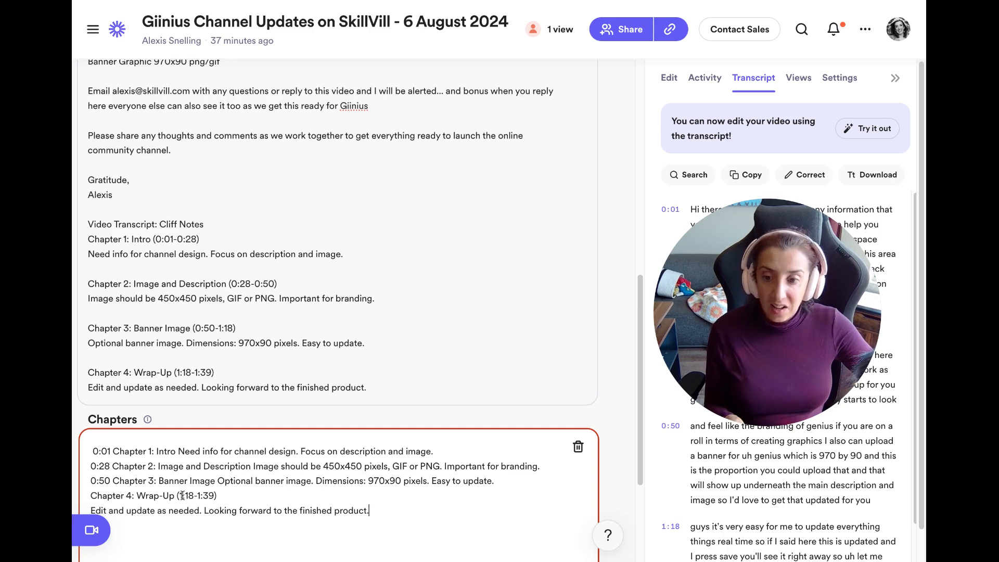
left_click_drag(179, 497, 192, 492)
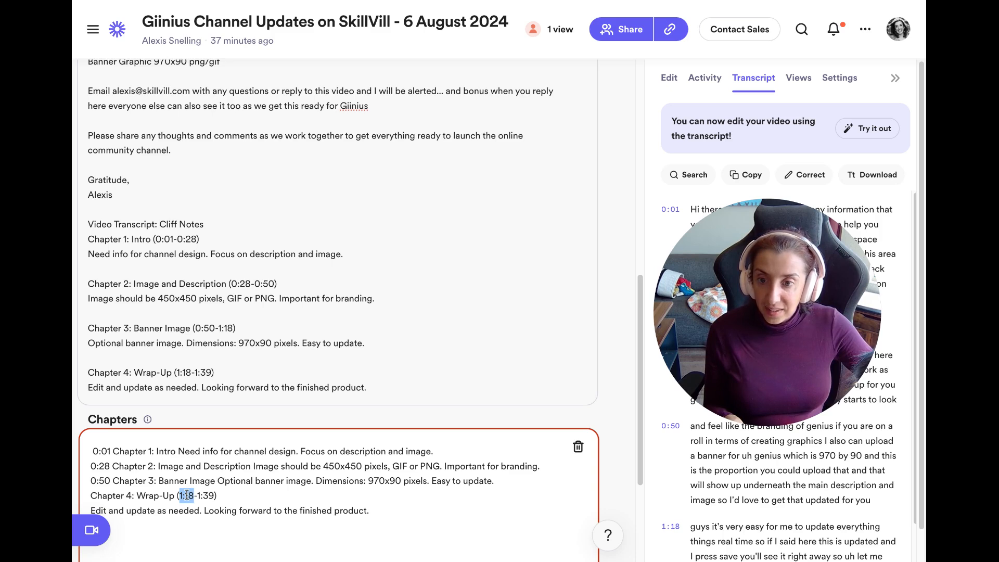
left_click(175, 491)
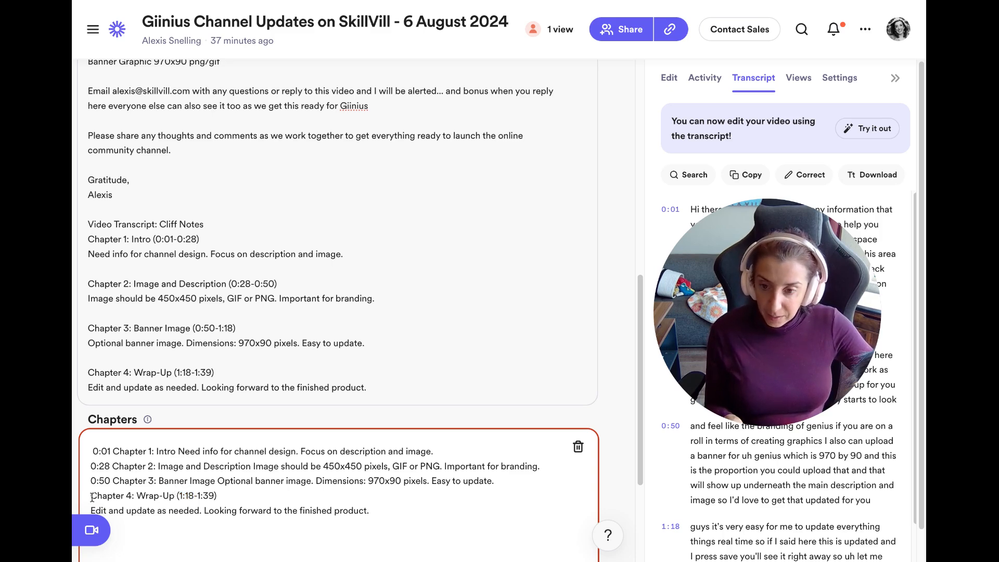
type("1:18")
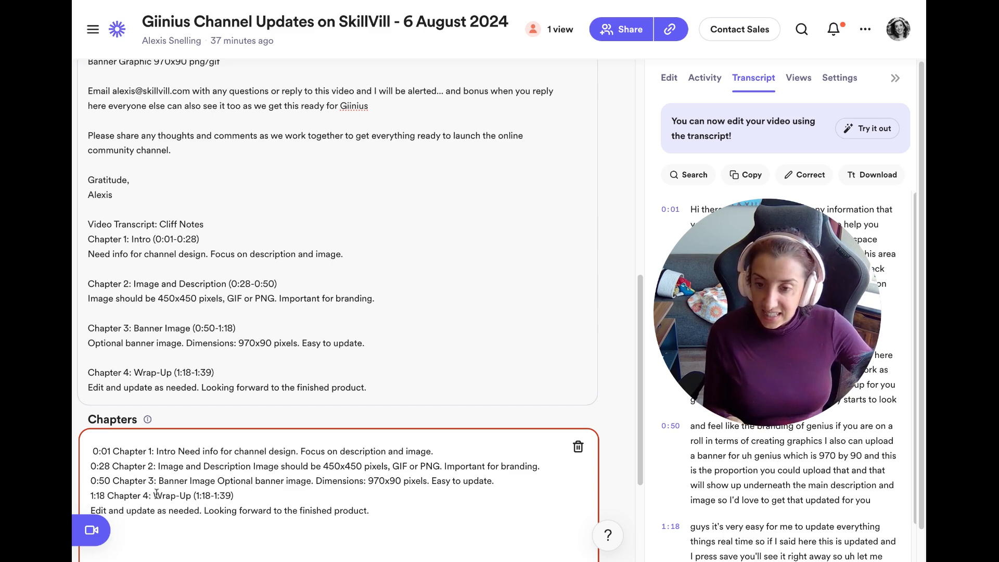
left_click_drag(234, 496, 195, 501)
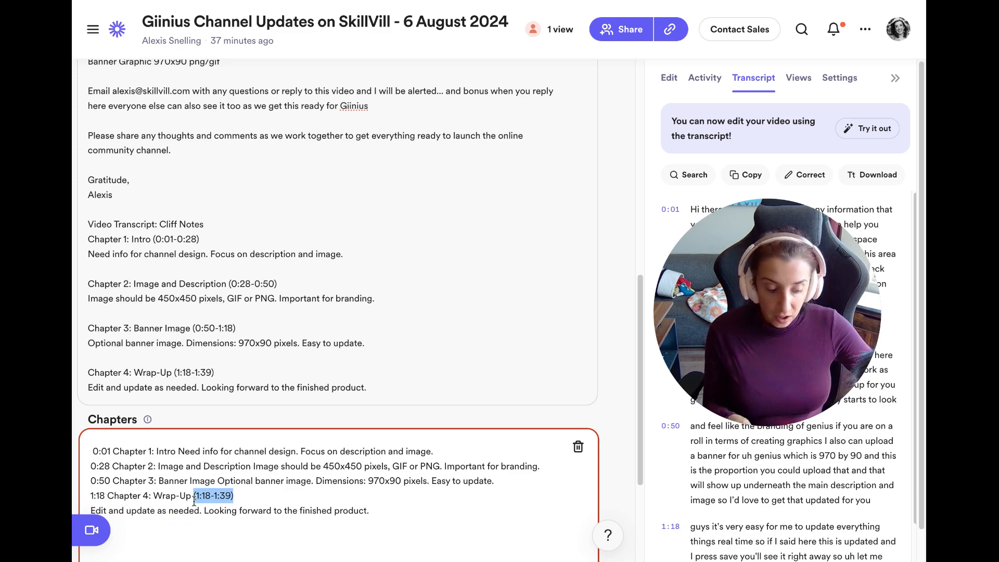
key("BackSpace")
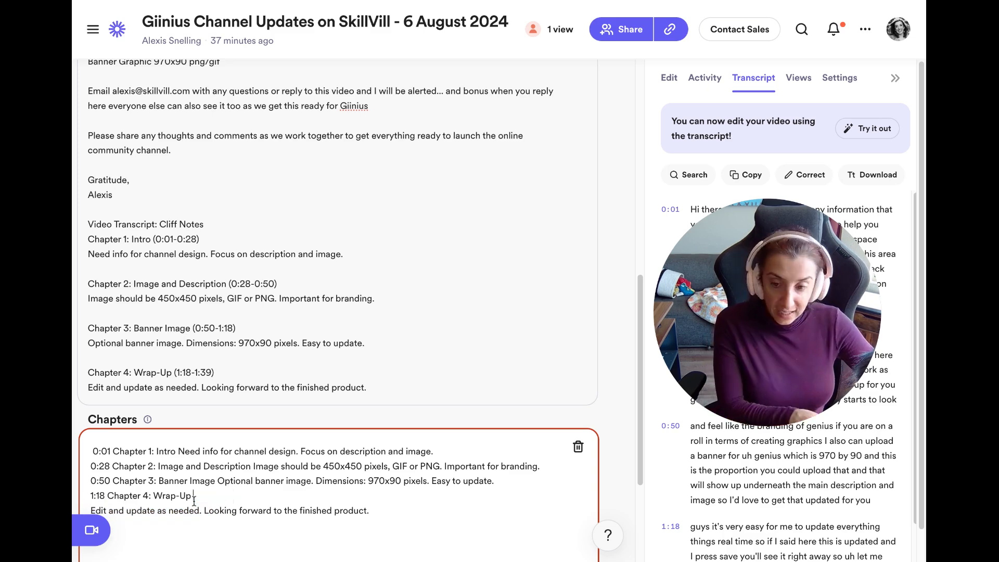
left_click(91, 504)
key("BackSpace")
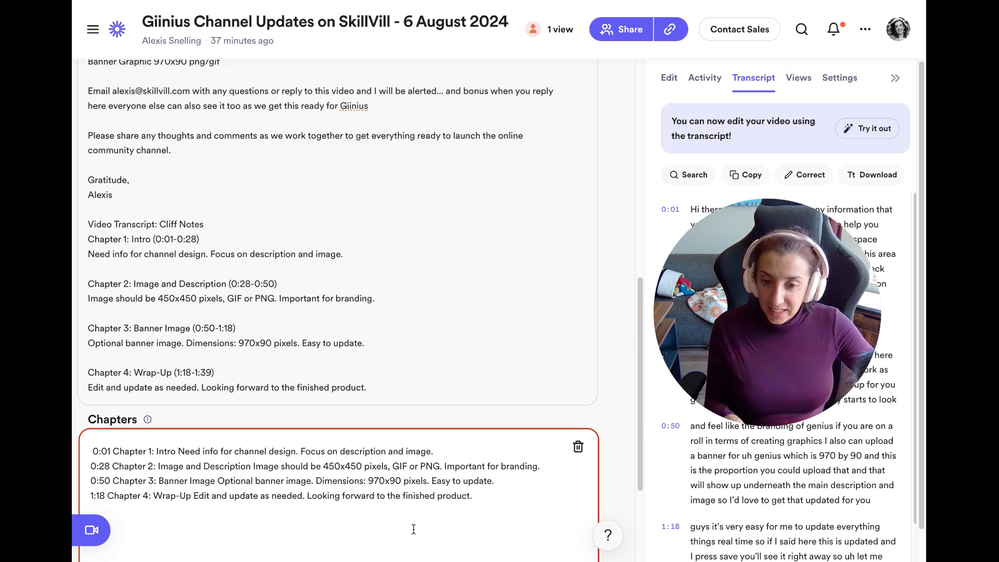
Delete the stray 1:18 line and the empty line below the chapters.
key("Return")
key("Return")
type("1:18")
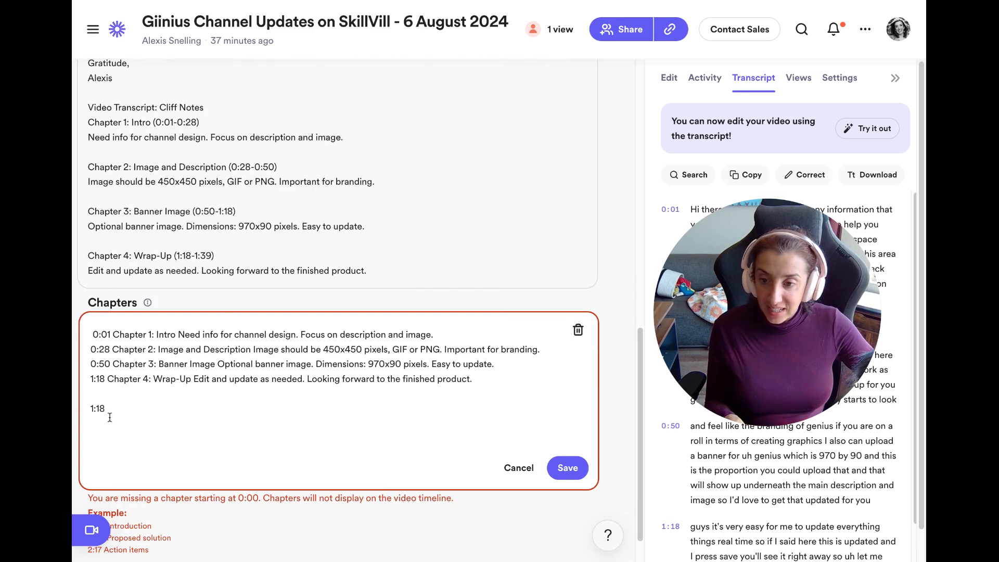
left_click_drag(111, 414, 86, 400)
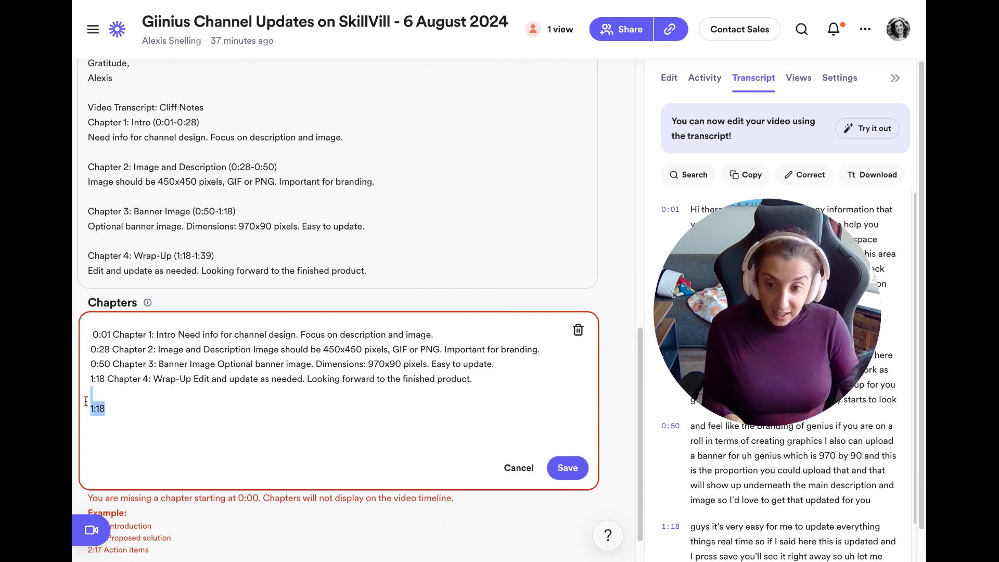
key("BackSpace")
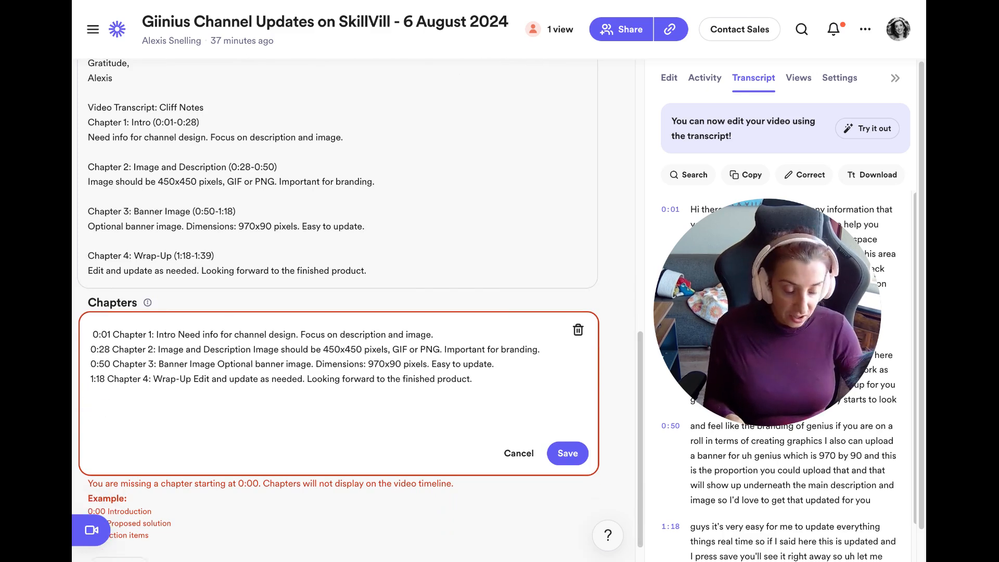
key("Delete")
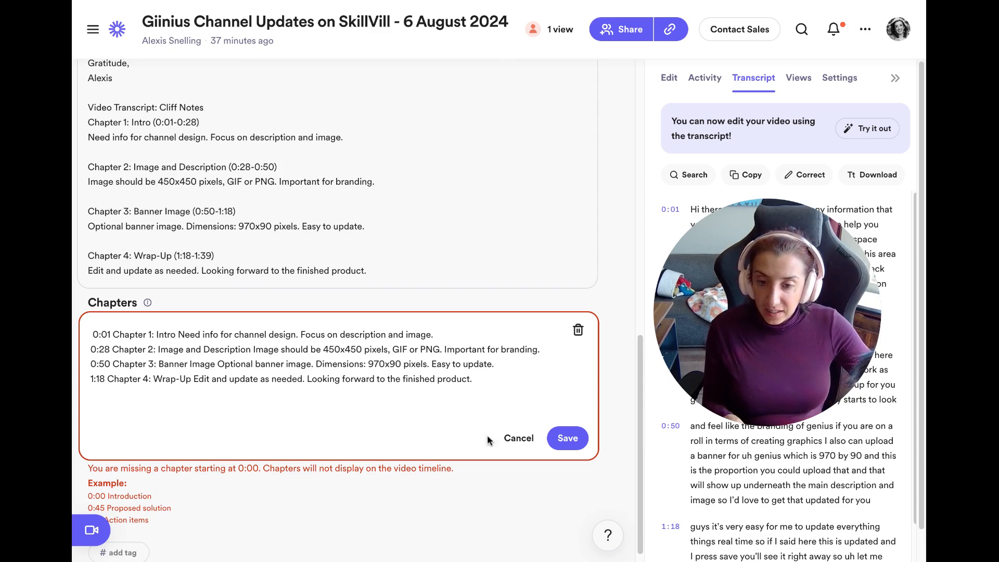
Save the chapters, change the first timestamp from 0:01 to 0:00, and save again.
left_click(568, 439)
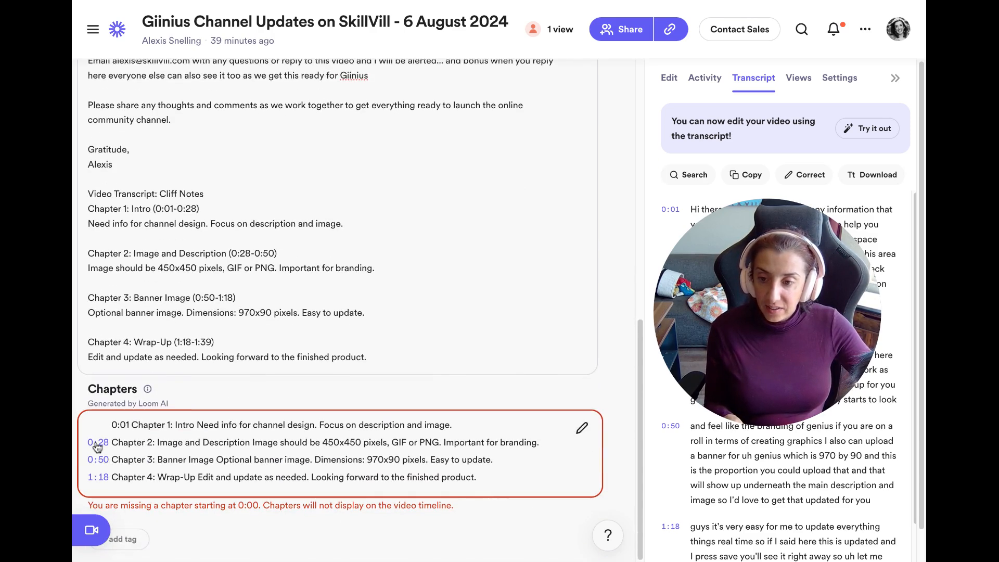
left_click(128, 424)
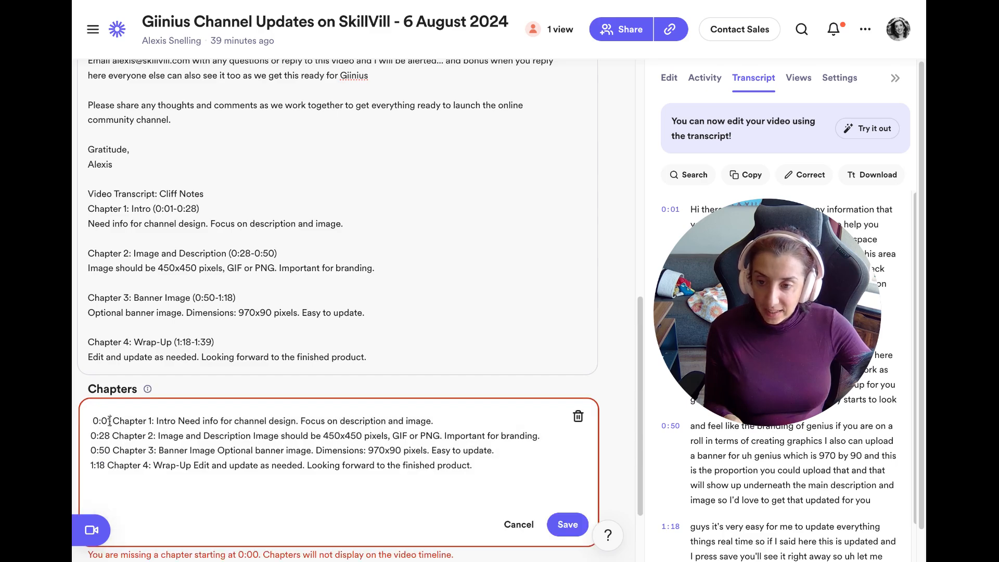
key("BackSpace")
type("0")
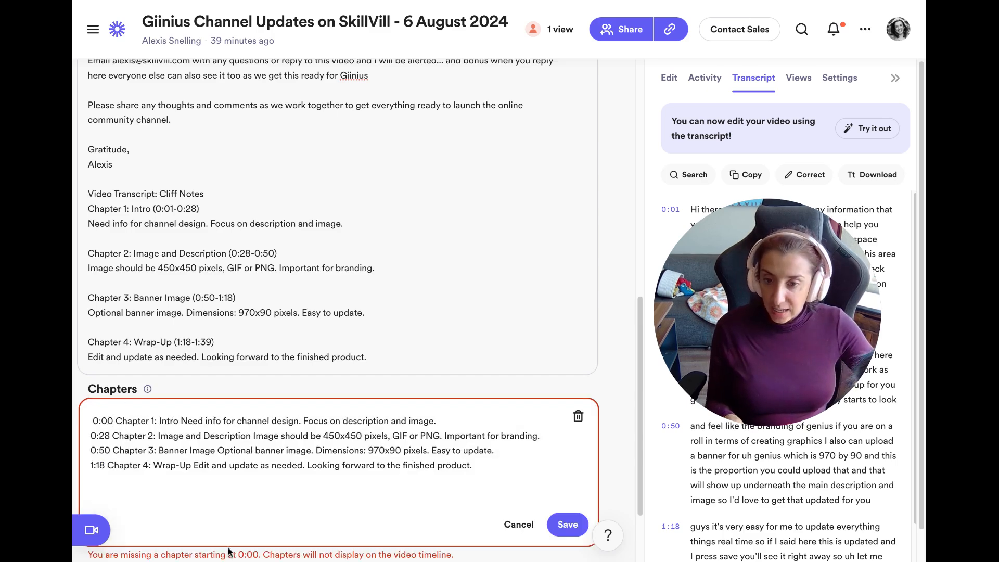
left_click(567, 524)
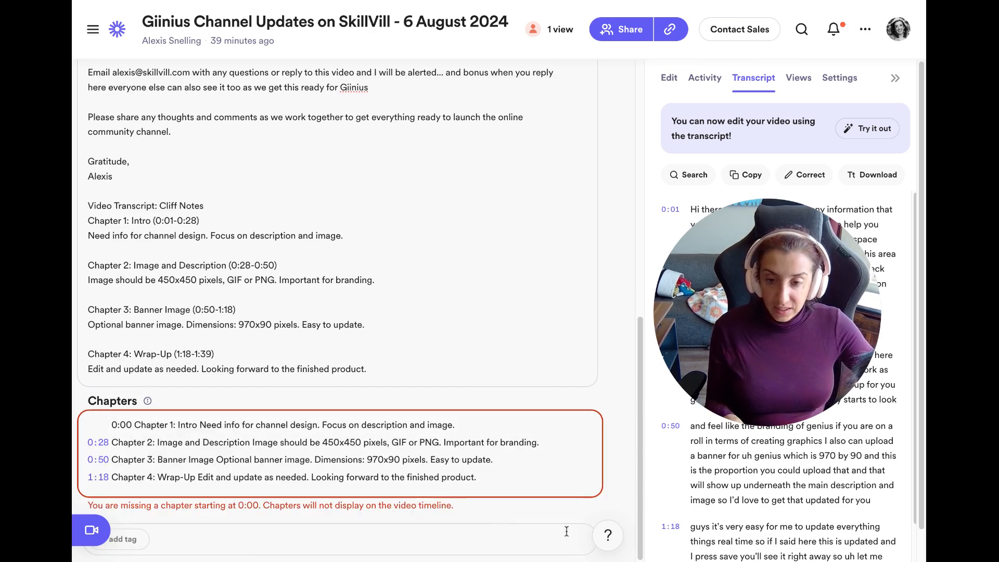
Reopen the chapter list to check the timestamps, leaving it open for editing.
left_click(104, 422)
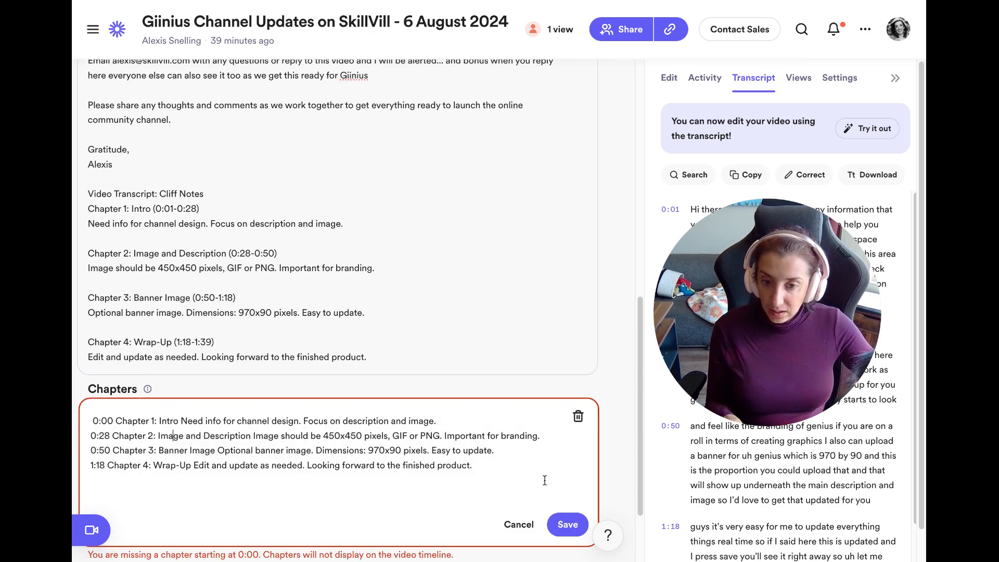
left_click(568, 525)
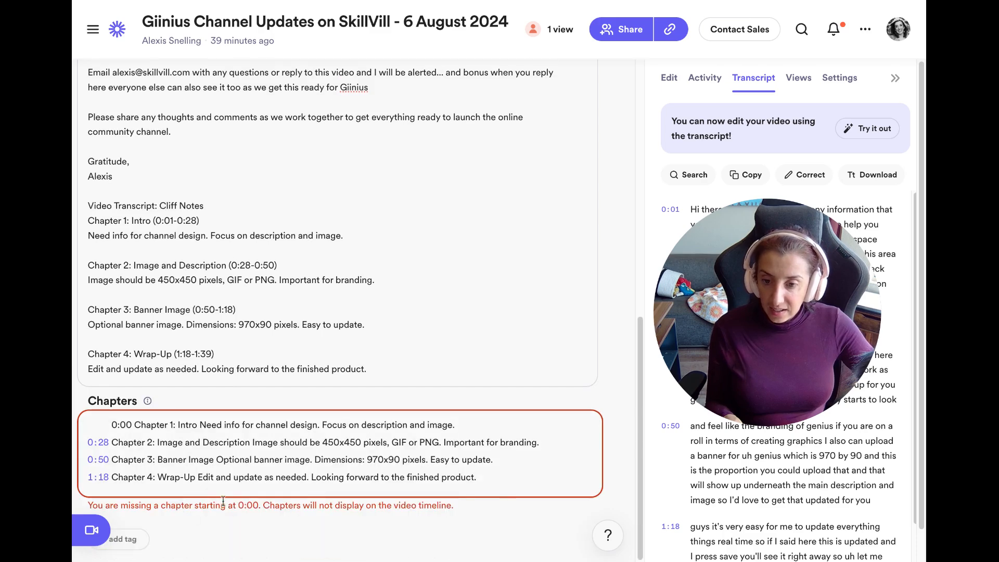
left_click(109, 421)
left_click(115, 420)
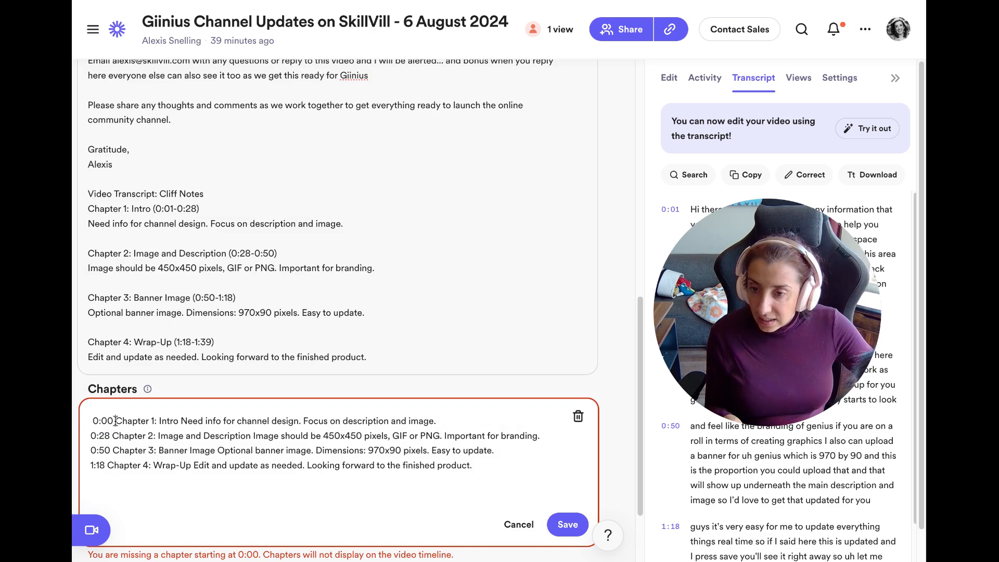
left_click(161, 465)
left_click(568, 525)
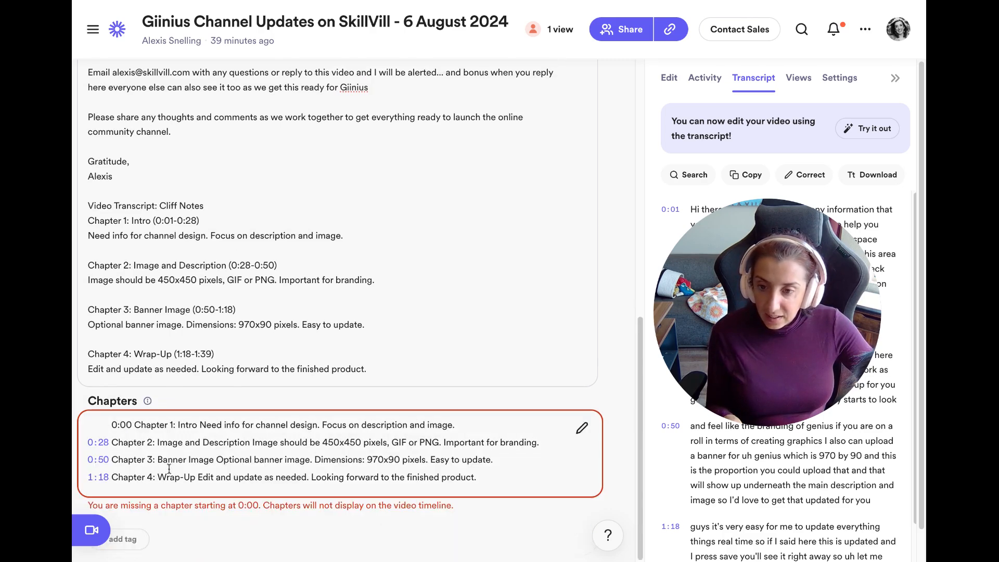
left_click(170, 468)
scroll(169, 469, "down", 3)
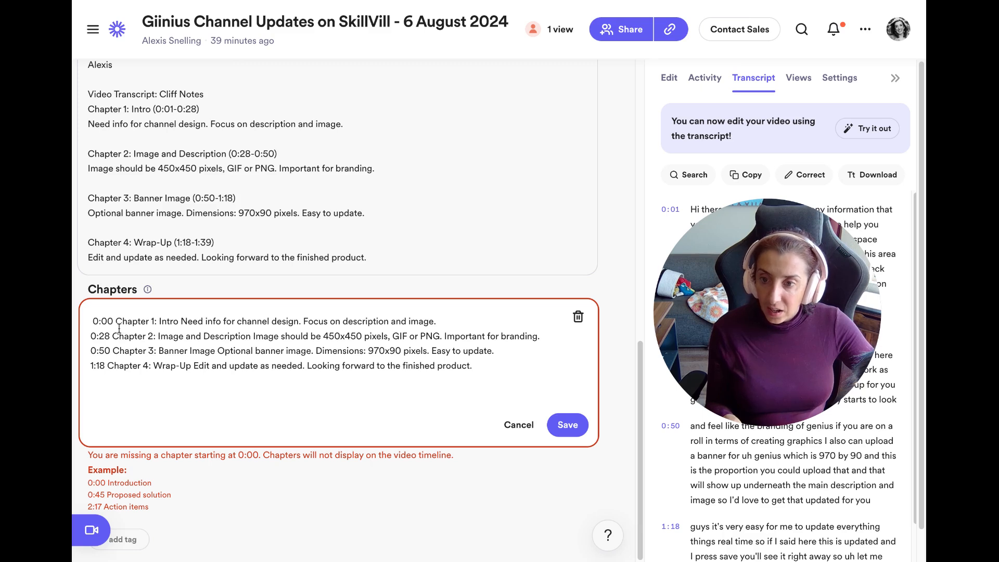
Delete the 'Chapter N:' prefixes and the leading space before 0:00, then save the chapters.
left_click_drag(115, 322, 157, 323)
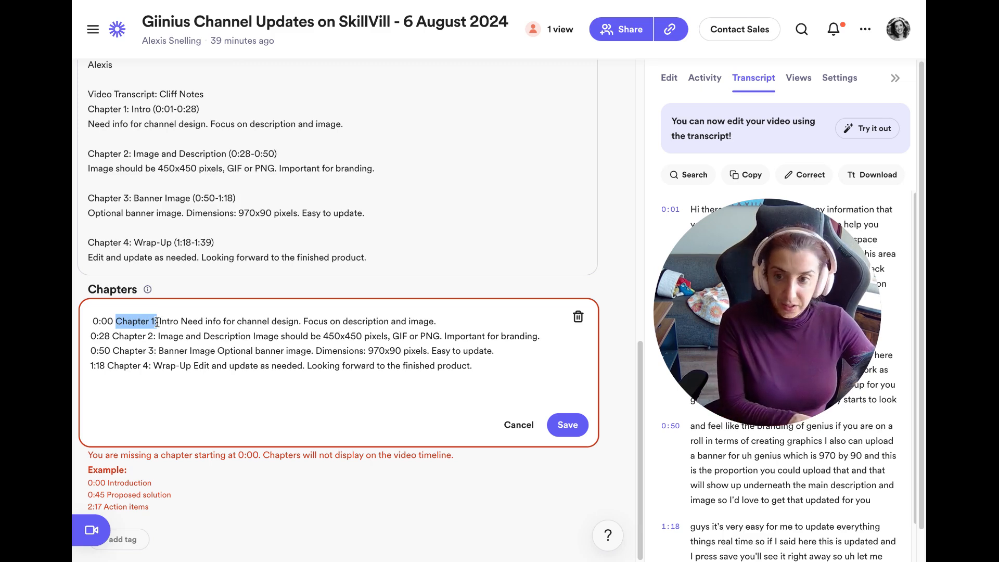
key("BackSpace")
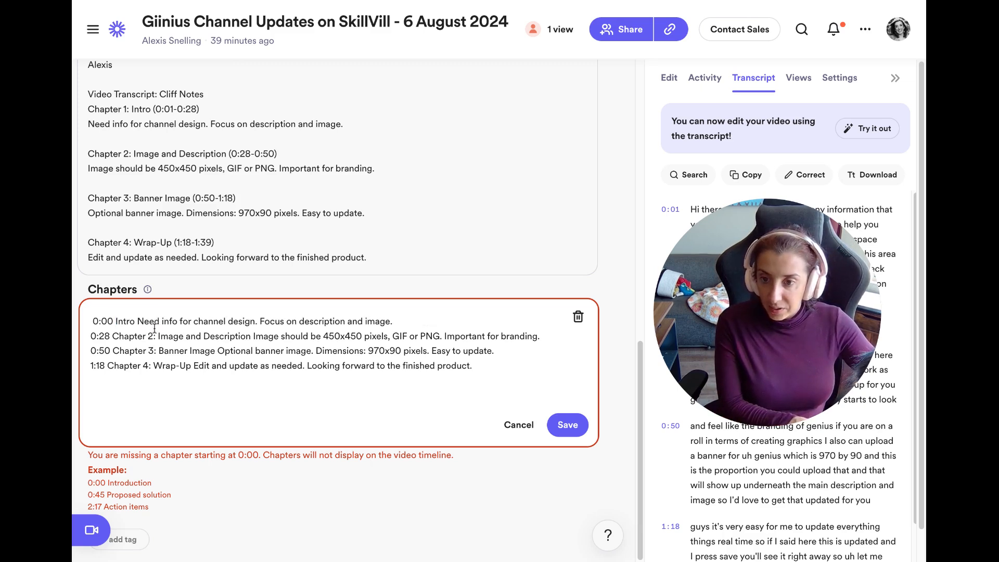
left_click_drag(157, 337, 113, 341)
key("BackSpace")
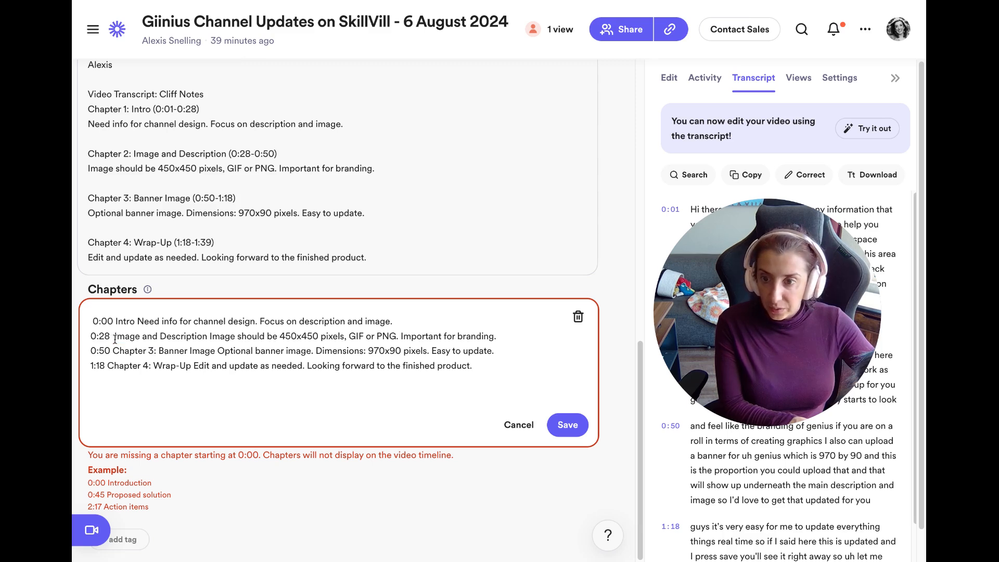
left_click_drag(156, 352, 108, 368)
key("BackSpace")
key("BackSpace")
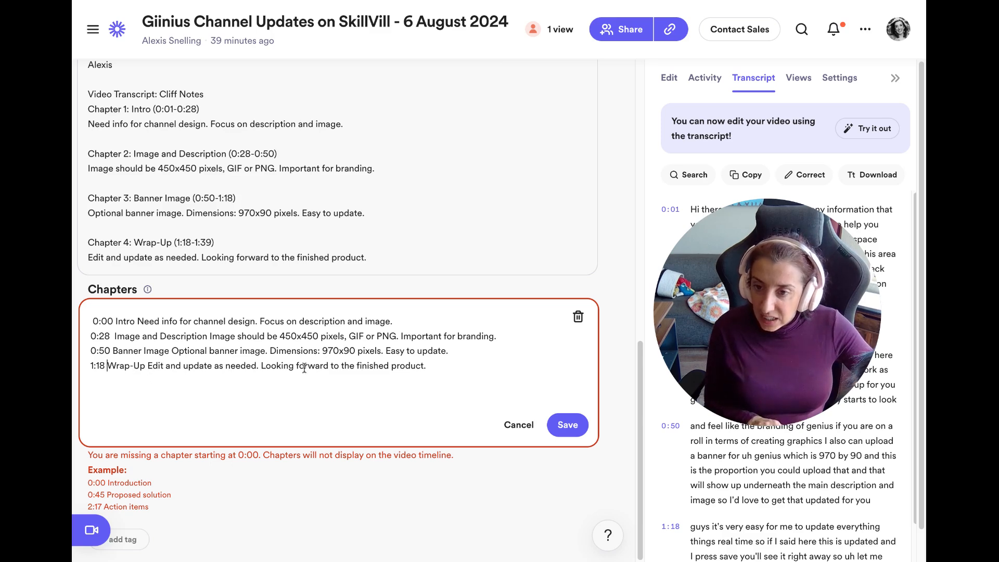
left_click(93, 321)
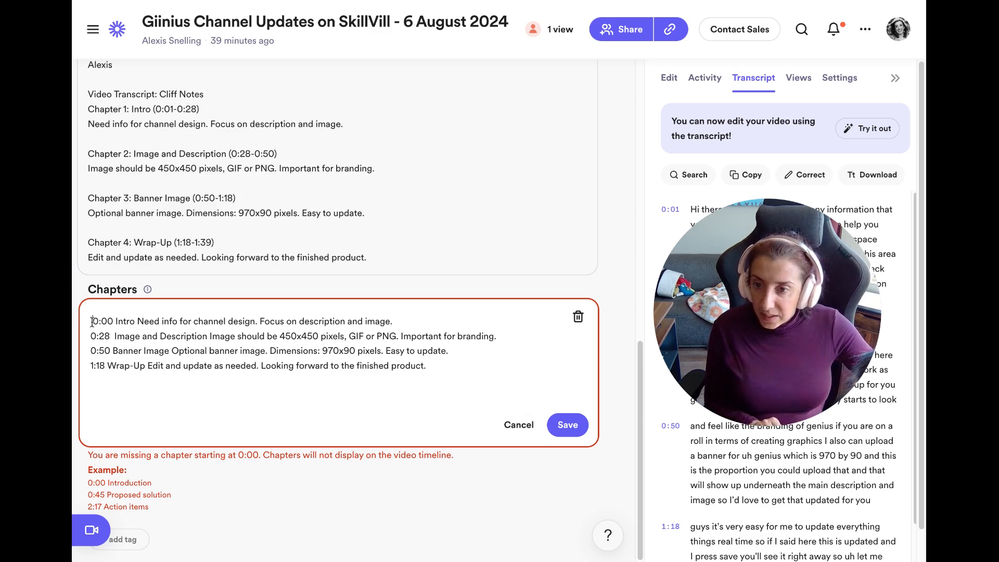
key("BackSpace")
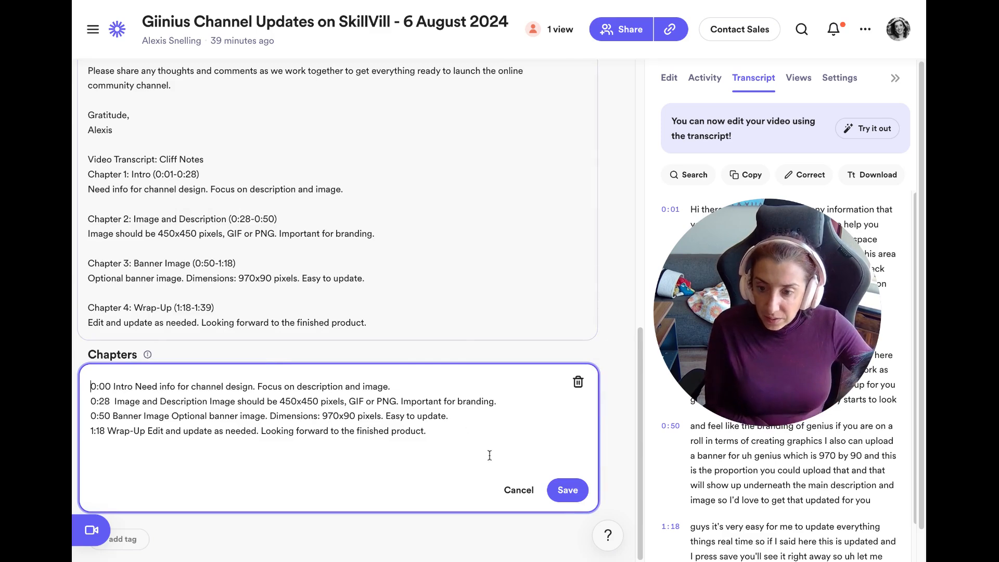
left_click(567, 490)
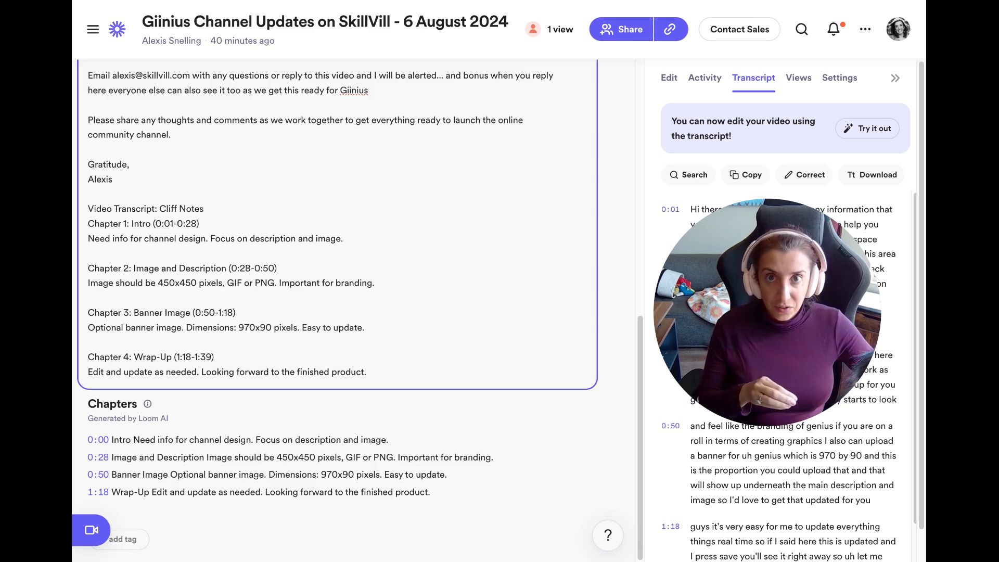
Delete the 'Video Transcript: Cliff Notes' block from the Summary and finish editing.
left_click(89, 194)
left_click_drag(89, 194, 355, 403)
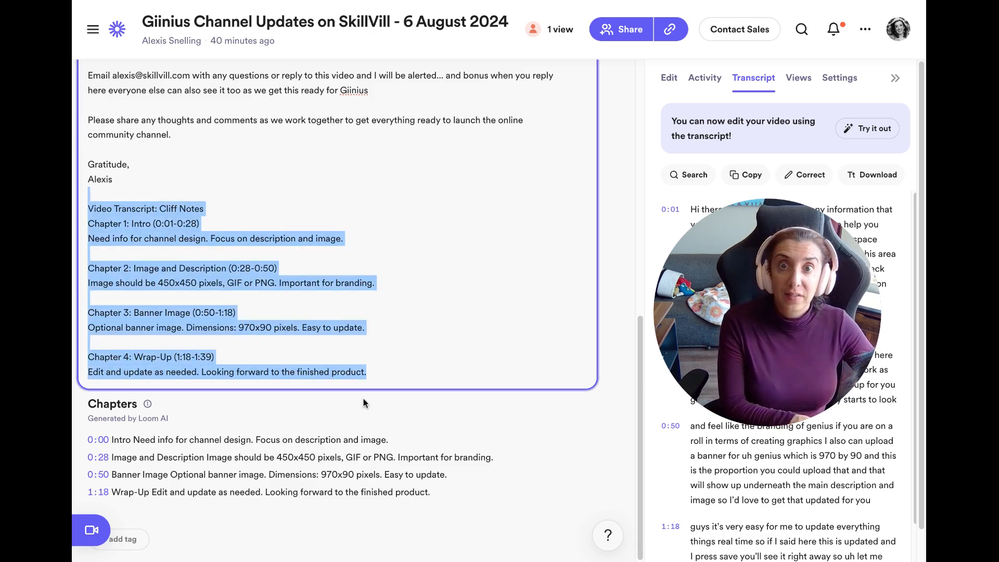
key("BackSpace")
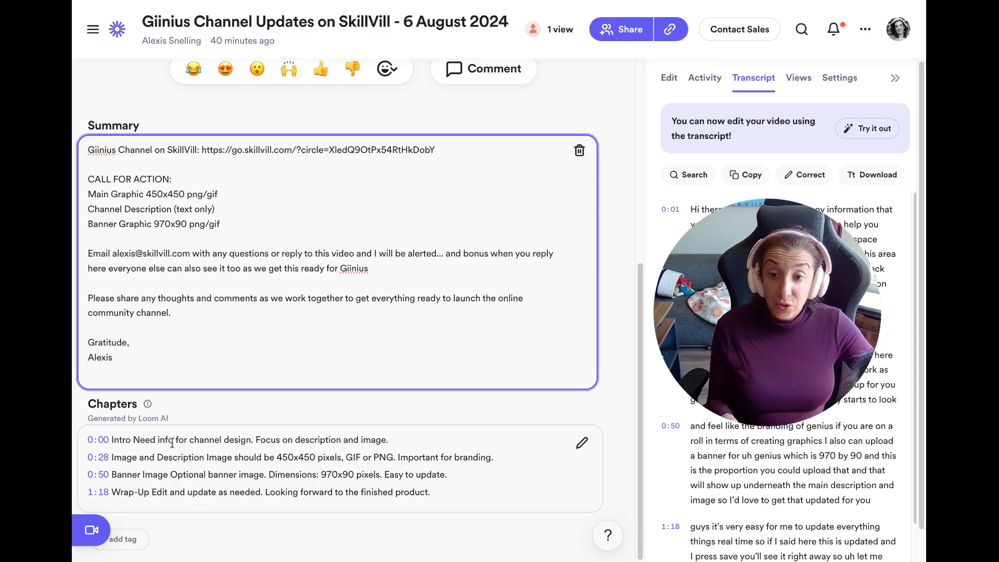
left_click(567, 111)
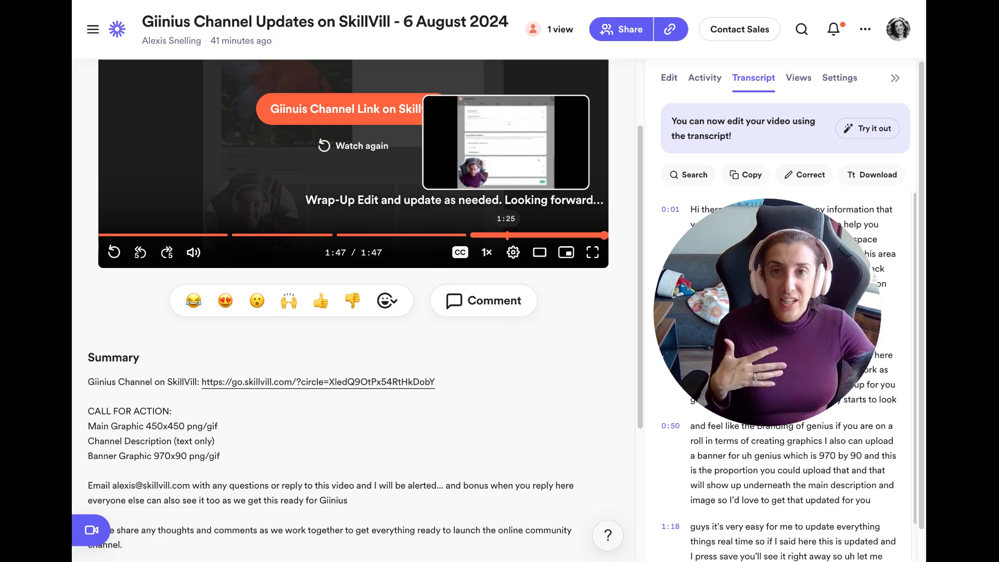
scroll(410, 423, "down", 4)
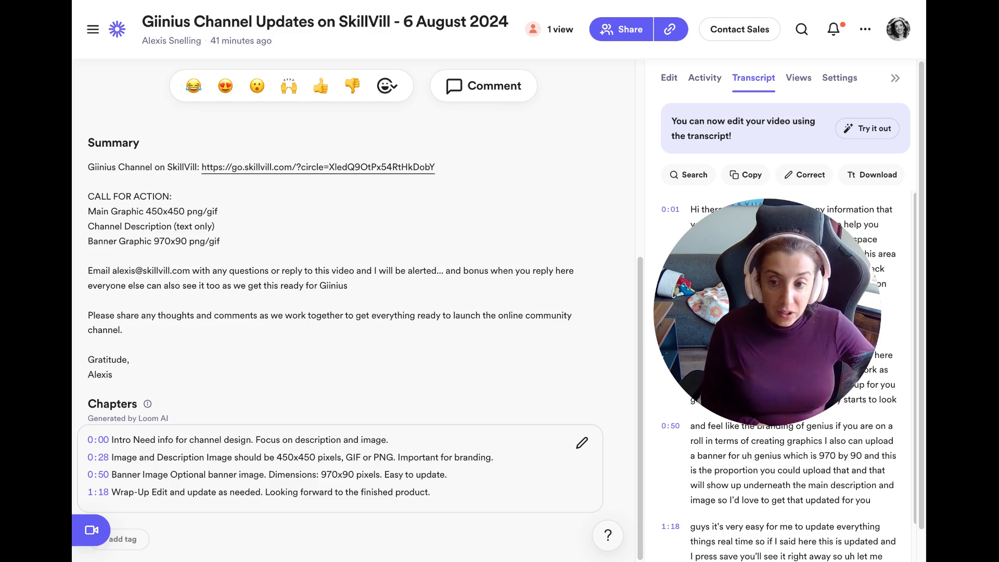
scroll(354, 312, "up", 1)
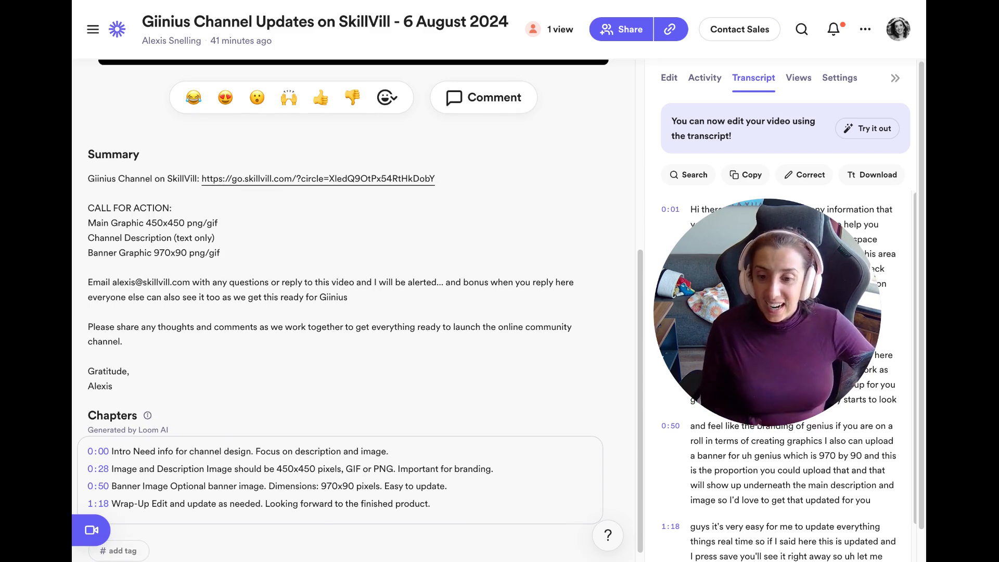
scroll(354, 260, "up", 5)
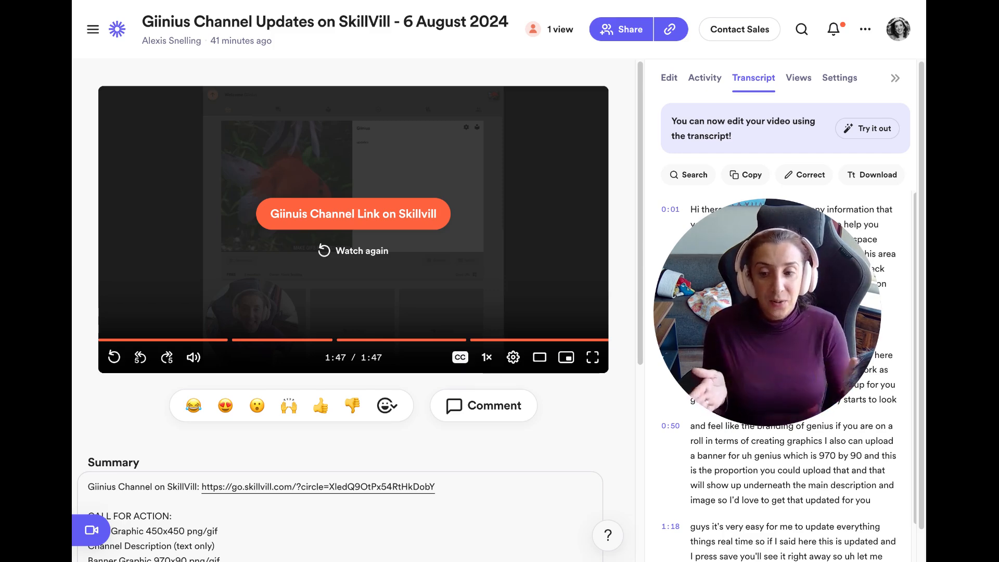
scroll(354, 312, "down", 5)
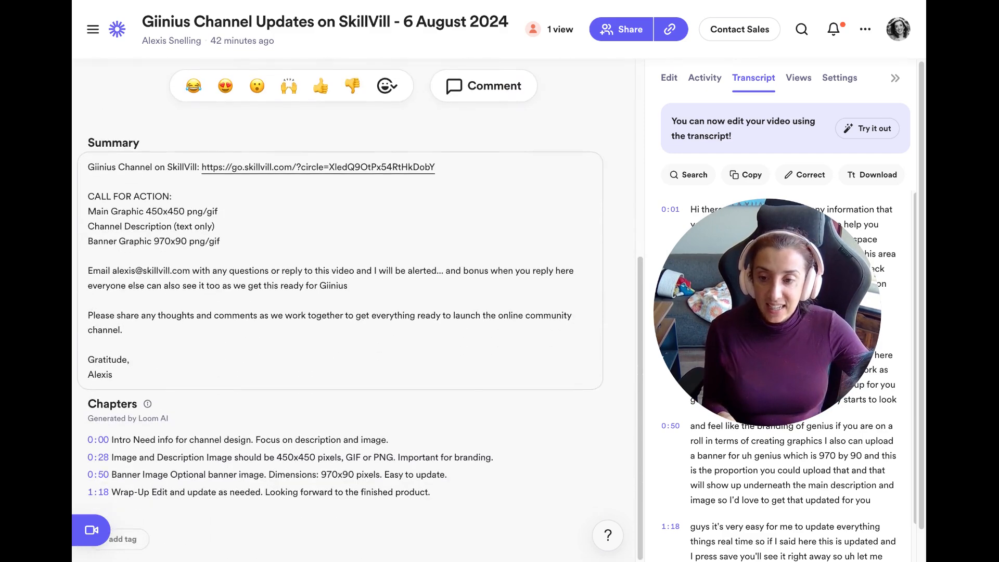